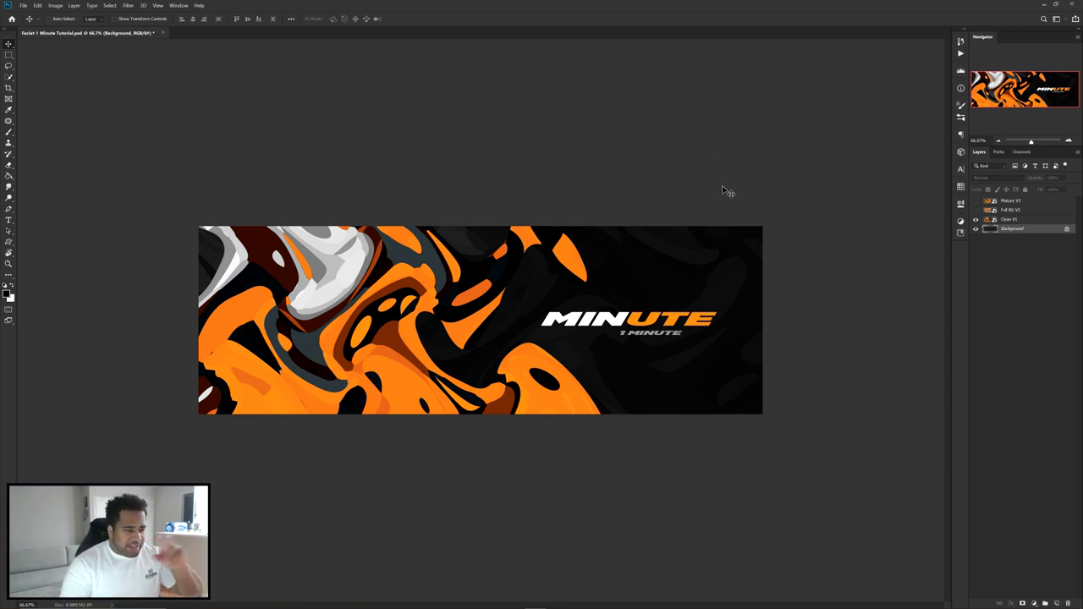
- Show the Full BG V2 and Mature V3 layers one after the other to preview their banner designs
{"action": "left_click", "coordinate": [976, 210]}
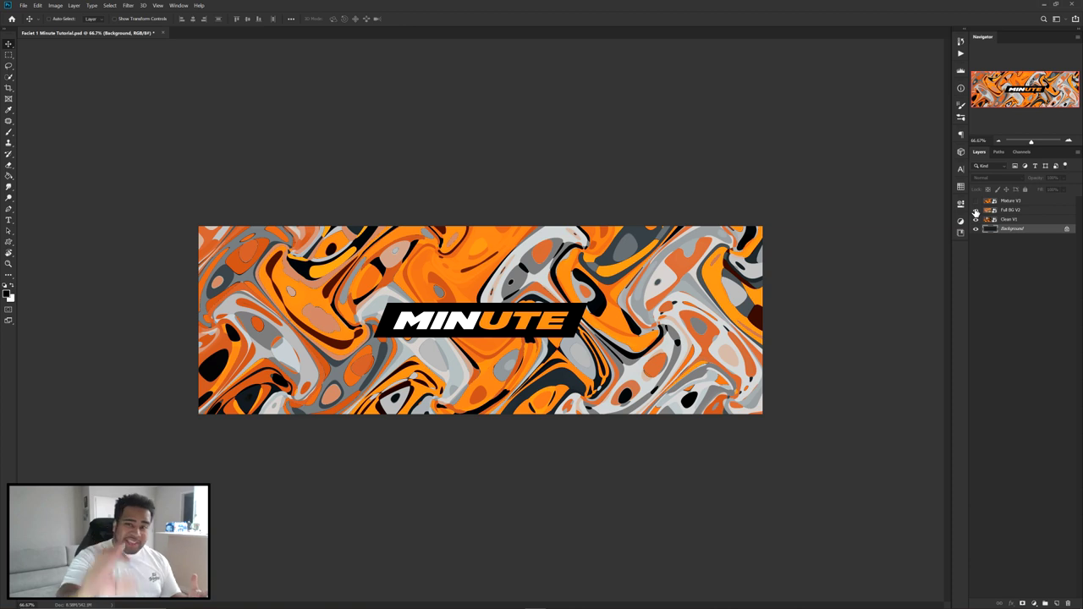
{"action": "left_click", "coordinate": [976, 201]}
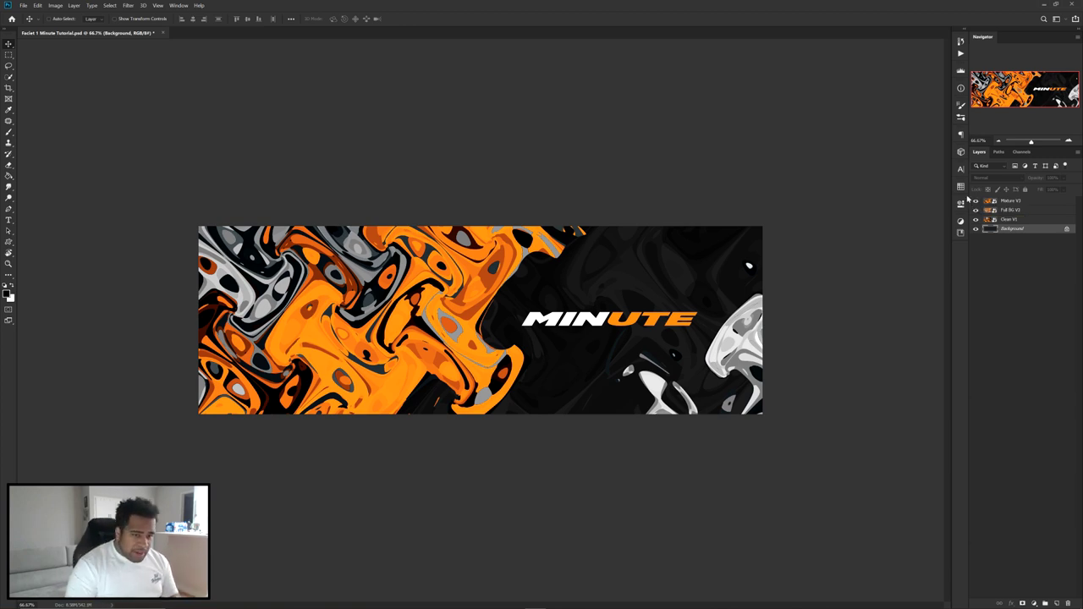
- Leave only the Background layer visible and paste the copied colorful abstract image above it
{"action": "left_click", "coordinate": [976, 229], "text": "alt"}
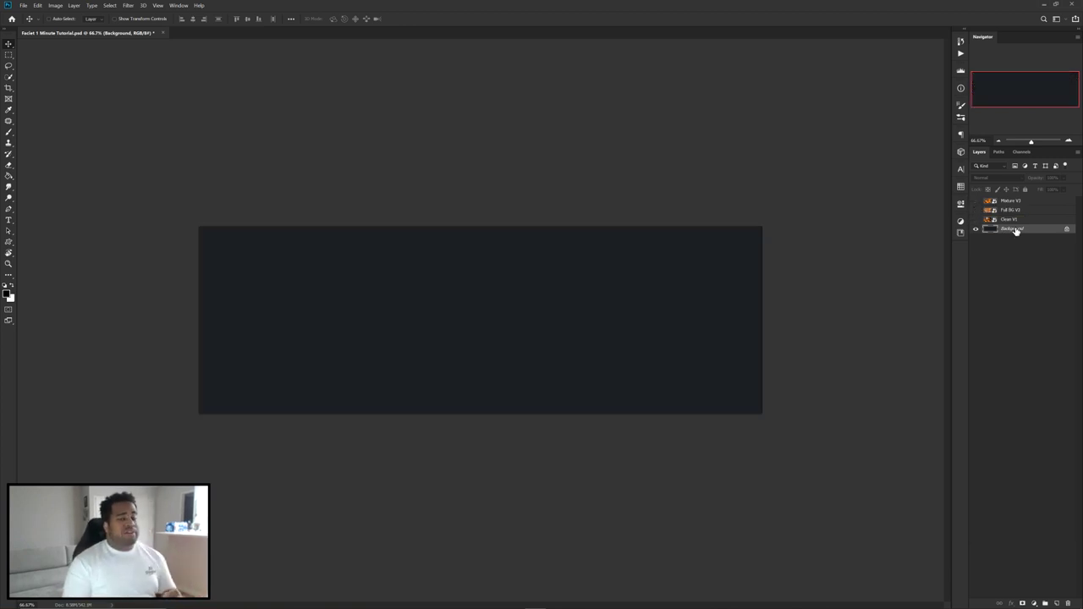
{"action": "key", "text": "ctrl+v"}
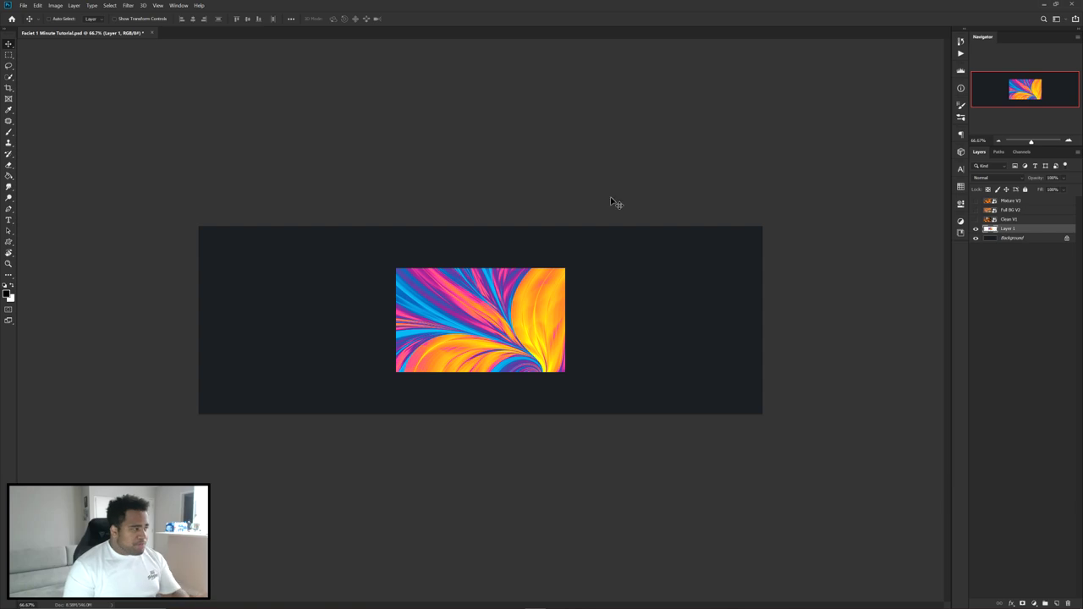
{"action": "left_click", "coordinate": [24, 6]}
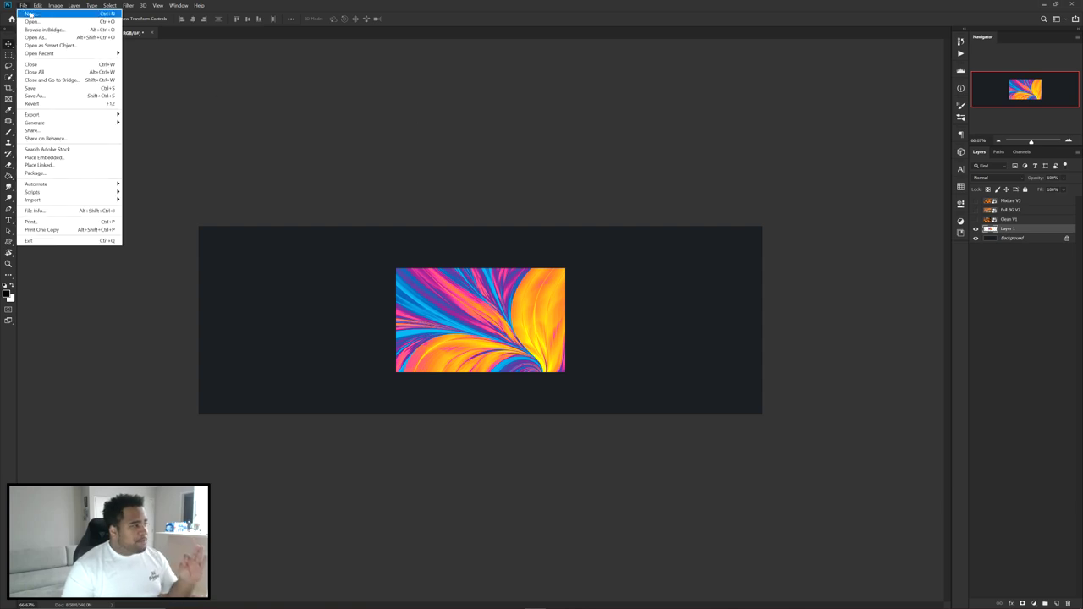
{"action": "left_click", "coordinate": [24, 6]}
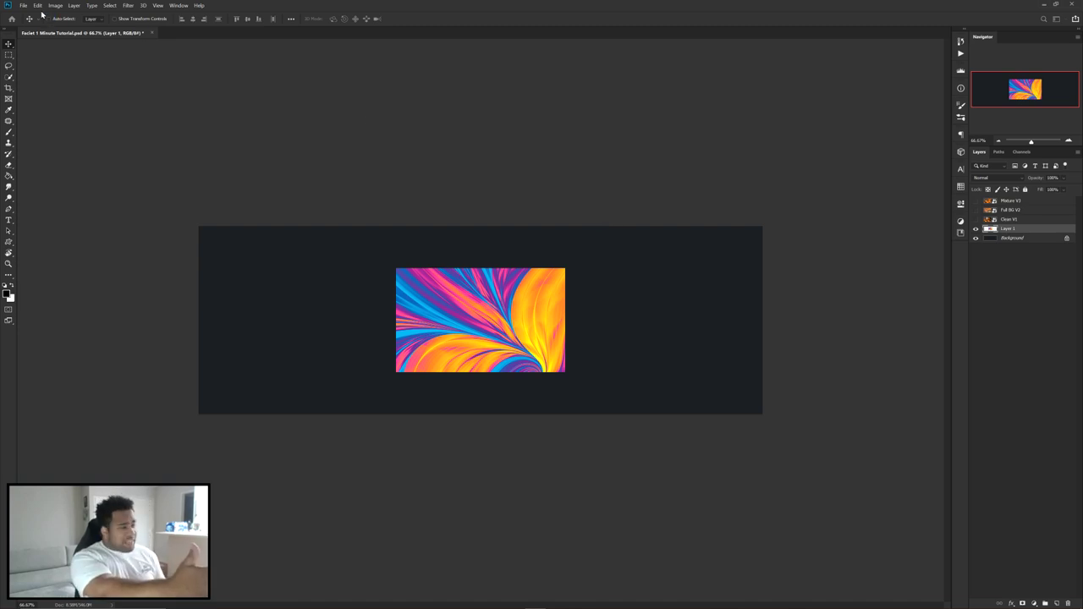
{"action": "key", "text": "ctrl+n"}
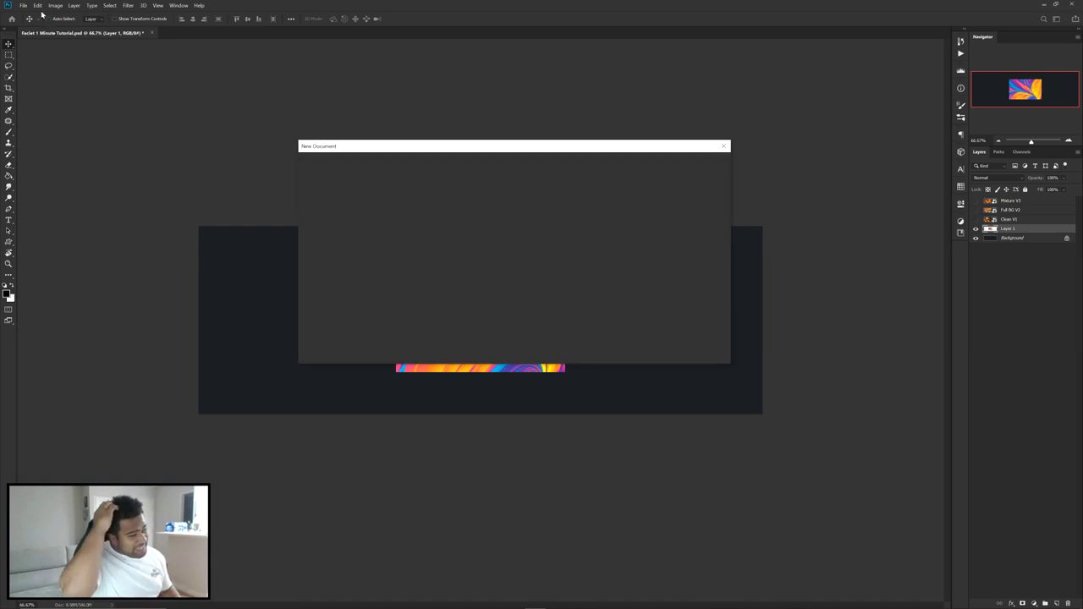
{"action": "left_click", "coordinate": [467, 236]}
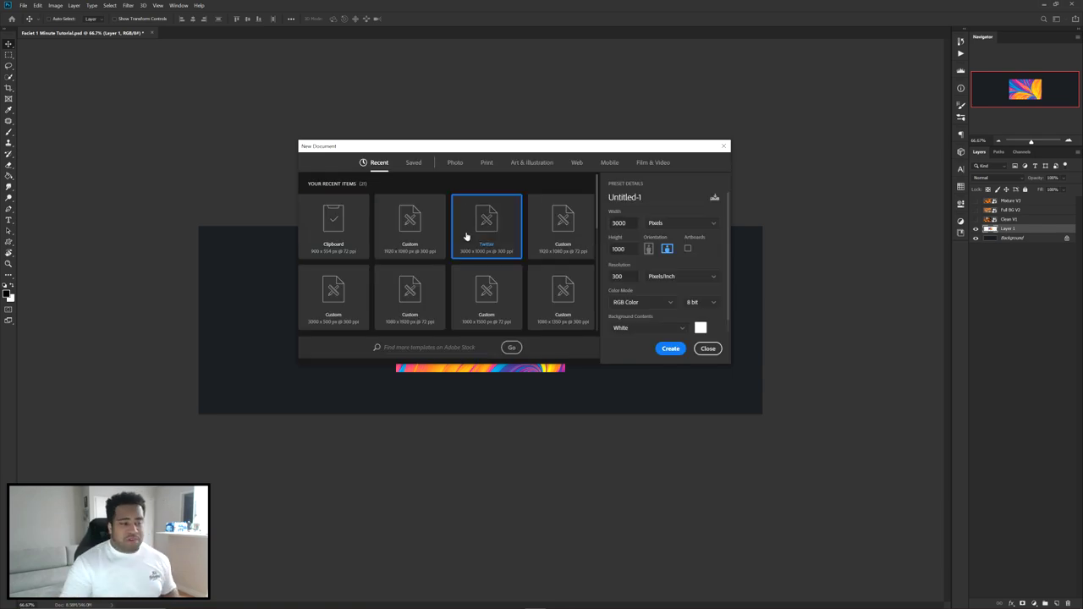
{"action": "left_click", "coordinate": [708, 349]}
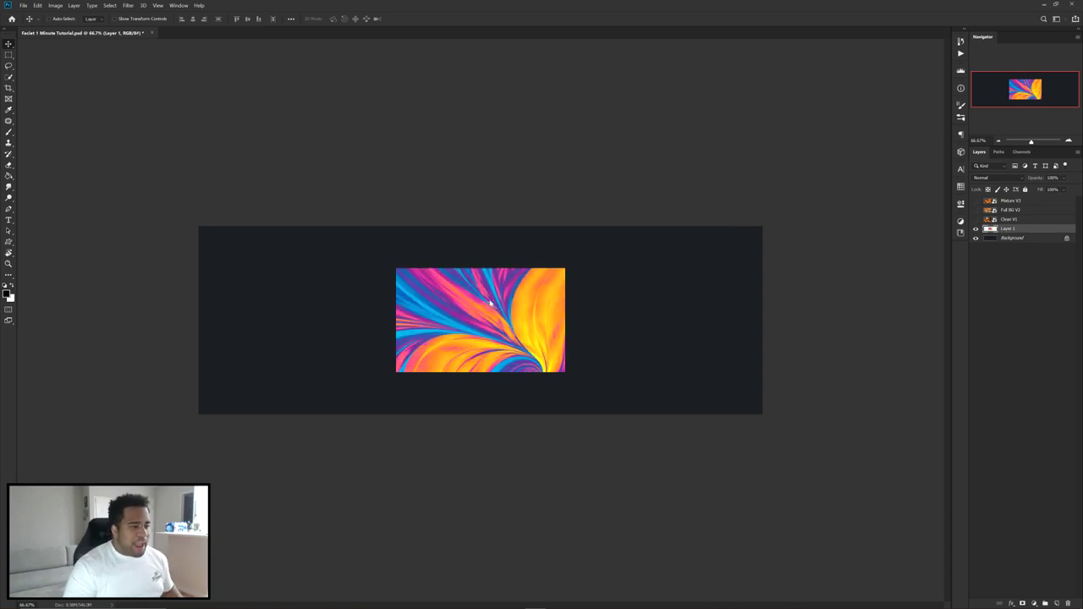
- Scale the pasted image up proportionally around its center so it covers the whole banner canvas
{"action": "left_click_drag", "start_coordinate": [483, 282], "coordinate": [474, 292]}
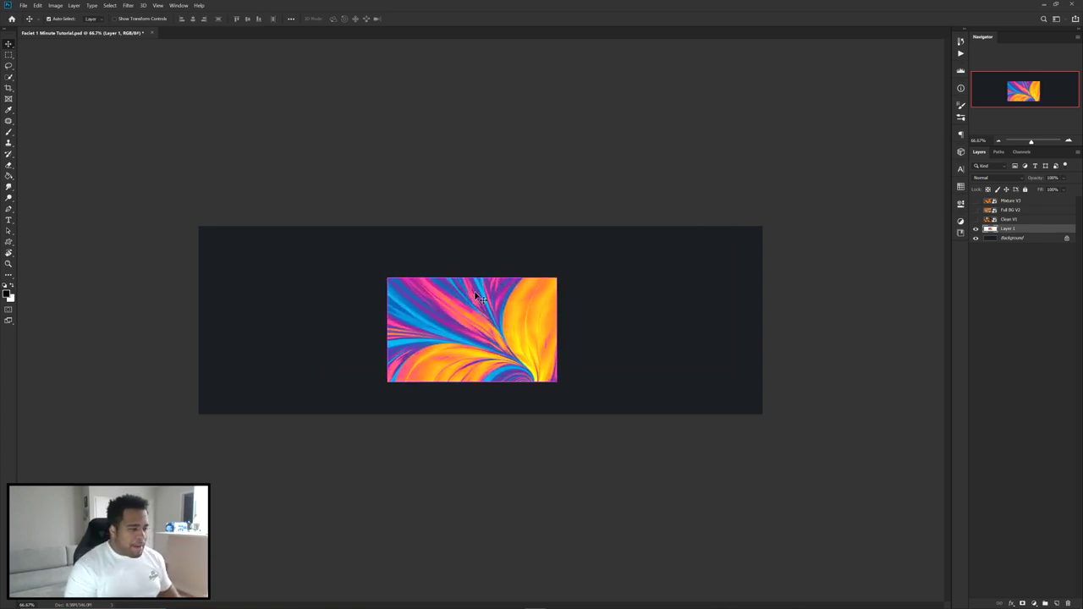
{"action": "key", "text": "ctrl+z"}
{"action": "key", "text": "ctrl+t"}
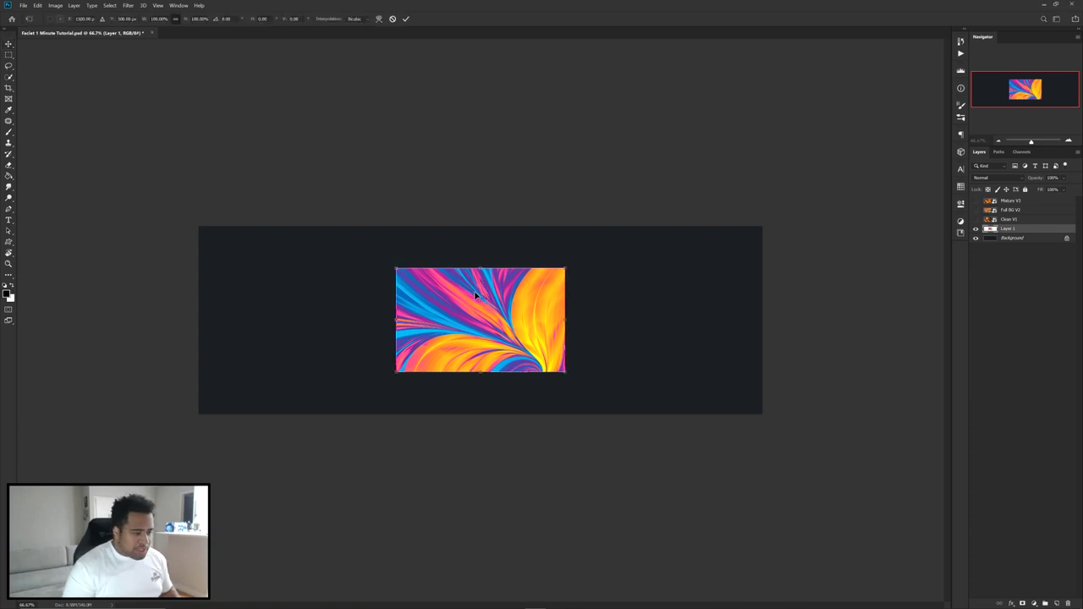
{"action": "left_click_drag", "start_coordinate": [564, 321], "coordinate": [773, 333]}
{"action": "key", "text": "Return"}
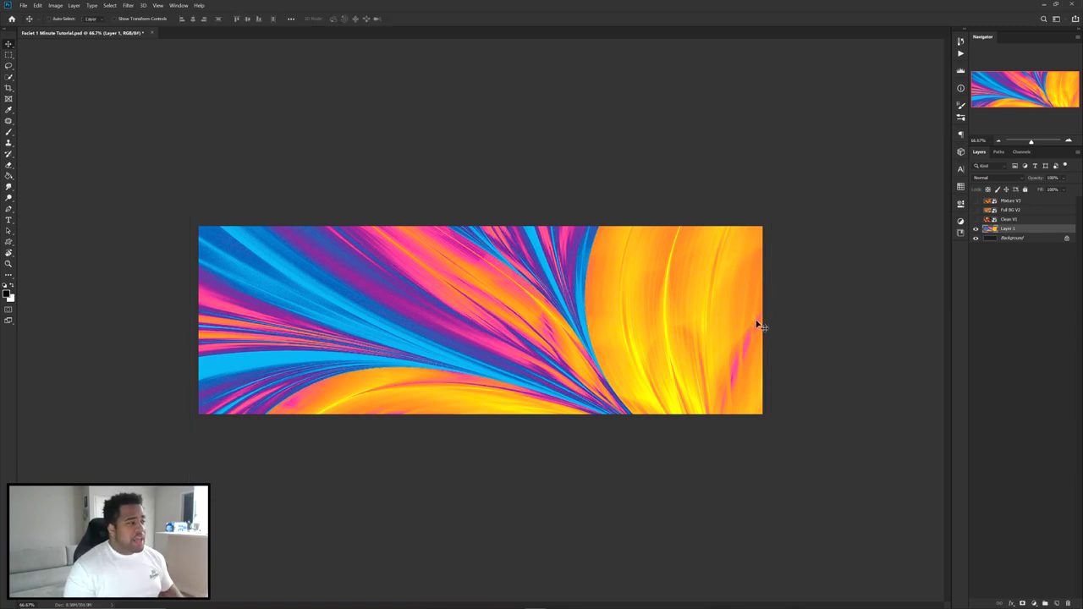
- Apply a Liquify forward warp with a size 2635 brush, sweeping across the whole image to swirl its colors into flowing bands
{"action": "left_click", "coordinate": [129, 5]}
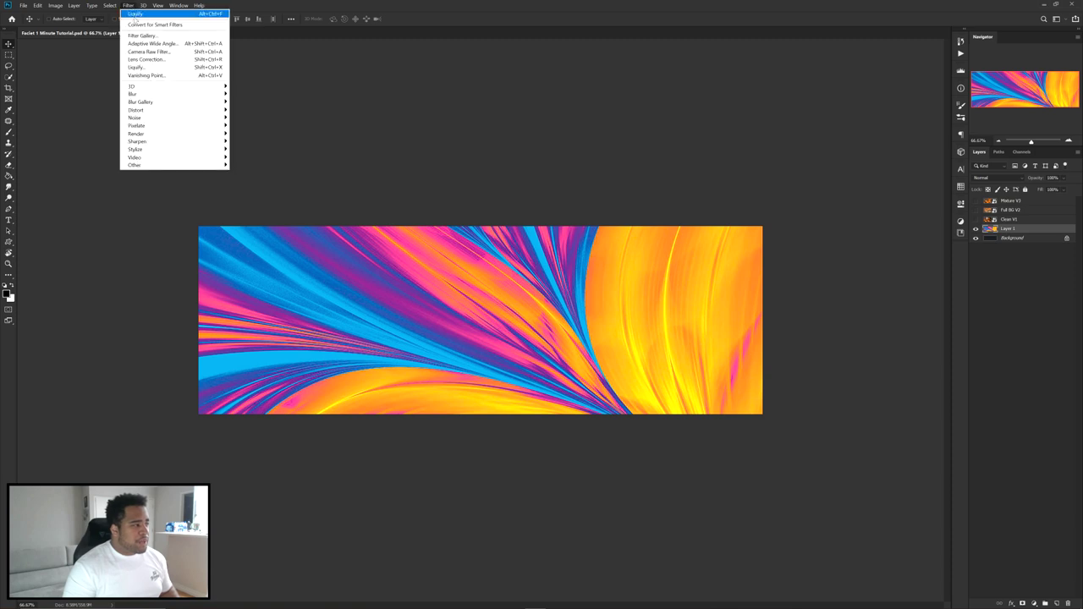
{"action": "left_click", "coordinate": [149, 67]}
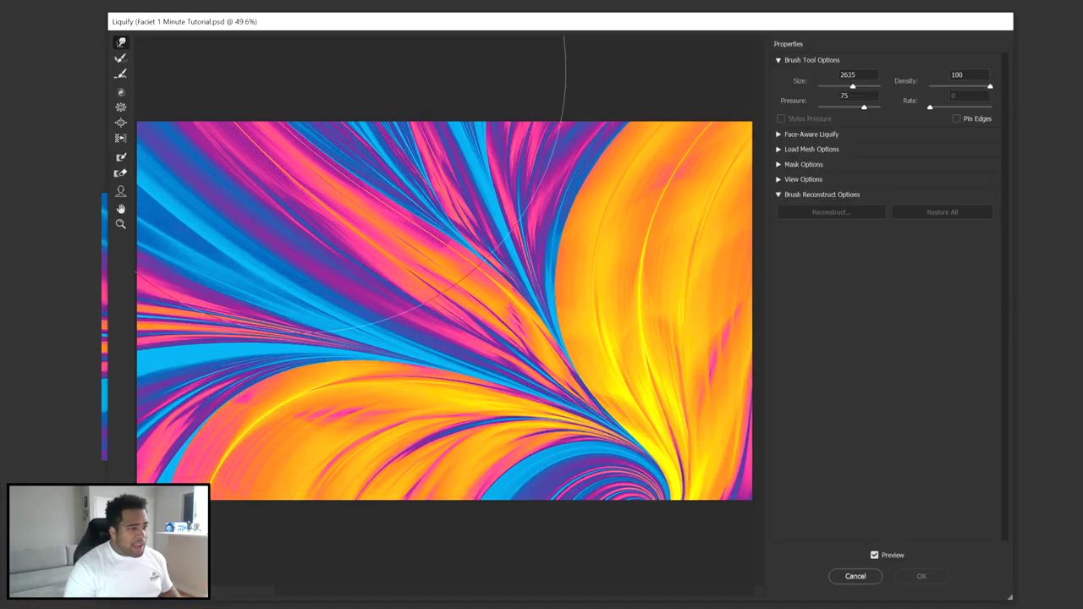
{"action": "left_click", "coordinate": [855, 75]}
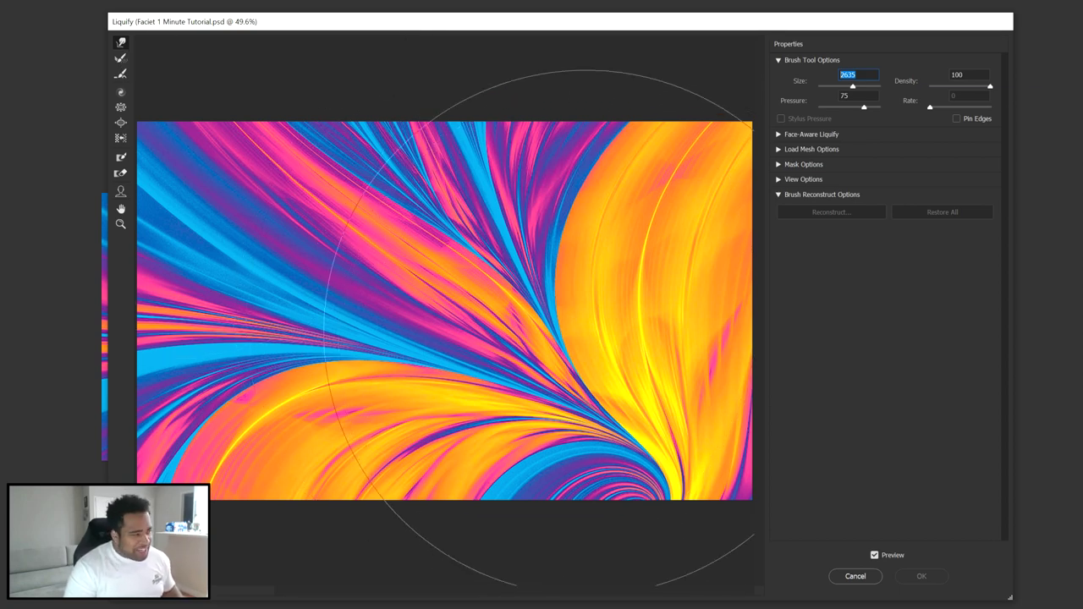
{"action": "mouse_move", "coordinate": [592, 304]}
{"action": "left_mouse_down"}
{"action": "mouse_move", "coordinate": [697, 314]}
{"action": "mouse_move", "coordinate": [160, 474]}
{"action": "left_mouse_up"}
{"action": "mouse_move", "coordinate": [85, 534]}
{"action": "left_mouse_down"}
{"action": "mouse_move", "coordinate": [356, 474]}
{"action": "mouse_move", "coordinate": [474, 397]}
{"action": "mouse_move", "coordinate": [559, 314]}
{"action": "mouse_move", "coordinate": [728, 237]}
{"action": "left_mouse_up"}
{"action": "mouse_move", "coordinate": [607, 203]}
{"action": "left_mouse_down"}
{"action": "mouse_move", "coordinate": [474, 279]}
{"action": "mouse_move", "coordinate": [593, 347]}
{"action": "left_mouse_up"}
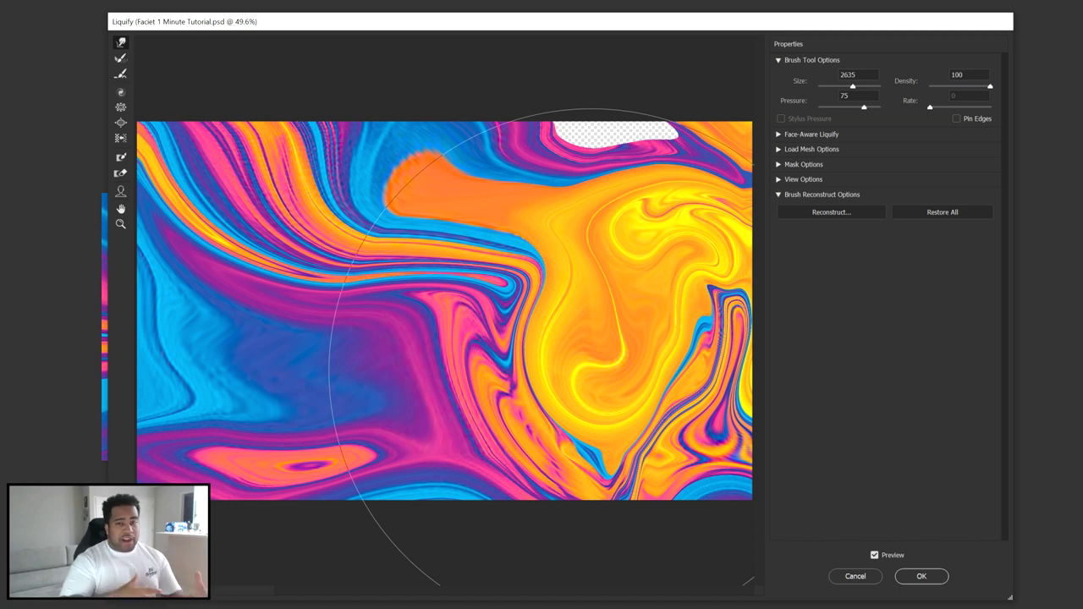
{"action": "mouse_move", "coordinate": [597, 372]}
{"action": "left_mouse_down"}
{"action": "mouse_move", "coordinate": [567, 373]}
{"action": "mouse_move", "coordinate": [368, 259]}
{"action": "mouse_move", "coordinate": [639, 364]}
{"action": "mouse_move", "coordinate": [728, 152]}
{"action": "mouse_move", "coordinate": [669, 145]}
{"action": "mouse_move", "coordinate": [474, 296]}
{"action": "mouse_move", "coordinate": [258, 297]}
{"action": "mouse_move", "coordinate": [593, 297]}
{"action": "mouse_move", "coordinate": [593, 444]}
{"action": "mouse_move", "coordinate": [482, 472]}
{"action": "mouse_move", "coordinate": [440, 445]}
{"action": "mouse_move", "coordinate": [531, 425]}
{"action": "mouse_move", "coordinate": [489, 404]}
{"action": "mouse_move", "coordinate": [372, 406]}
{"action": "left_mouse_up"}
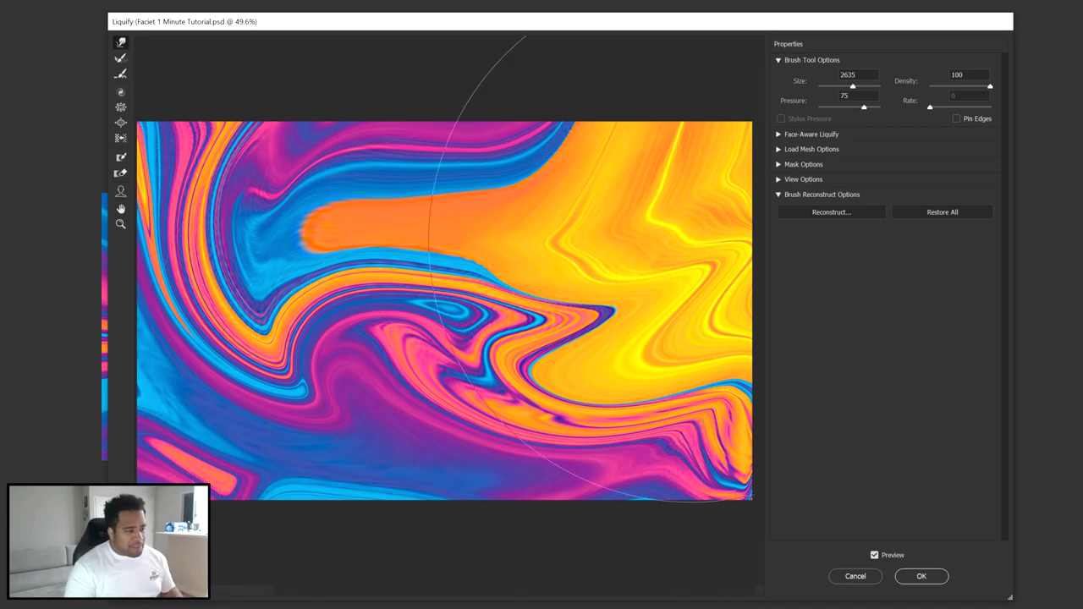
{"action": "mouse_move", "coordinate": [617, 242]}
{"action": "left_mouse_down"}
{"action": "mouse_move", "coordinate": [508, 314]}
{"action": "mouse_move", "coordinate": [503, 372]}
{"action": "mouse_move", "coordinate": [838, 550]}
{"action": "mouse_move", "coordinate": [762, 280]}
{"action": "mouse_move", "coordinate": [596, 521]}
{"action": "mouse_move", "coordinate": [550, 212]}
{"action": "mouse_move", "coordinate": [381, 339]}
{"action": "mouse_move", "coordinate": [474, 292]}
{"action": "mouse_move", "coordinate": [460, 302]}
{"action": "mouse_move", "coordinate": [593, 302]}
{"action": "mouse_move", "coordinate": [126, 161]}
{"action": "mouse_move", "coordinate": [364, 338]}
{"action": "mouse_move", "coordinate": [610, 483]}
{"action": "left_mouse_up"}
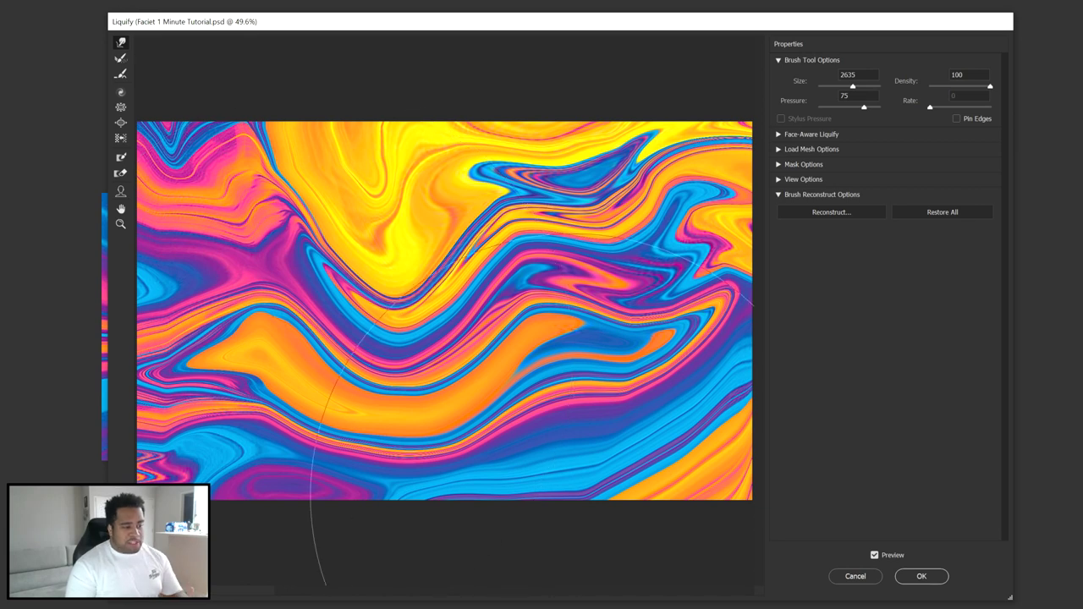
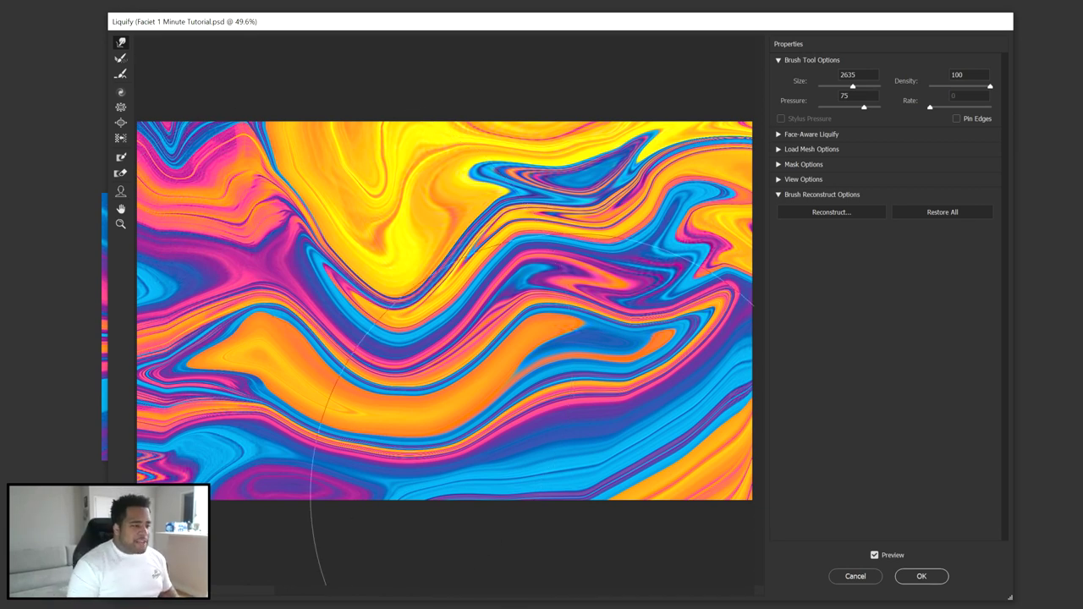
{"action": "left_click", "coordinate": [922, 576]}
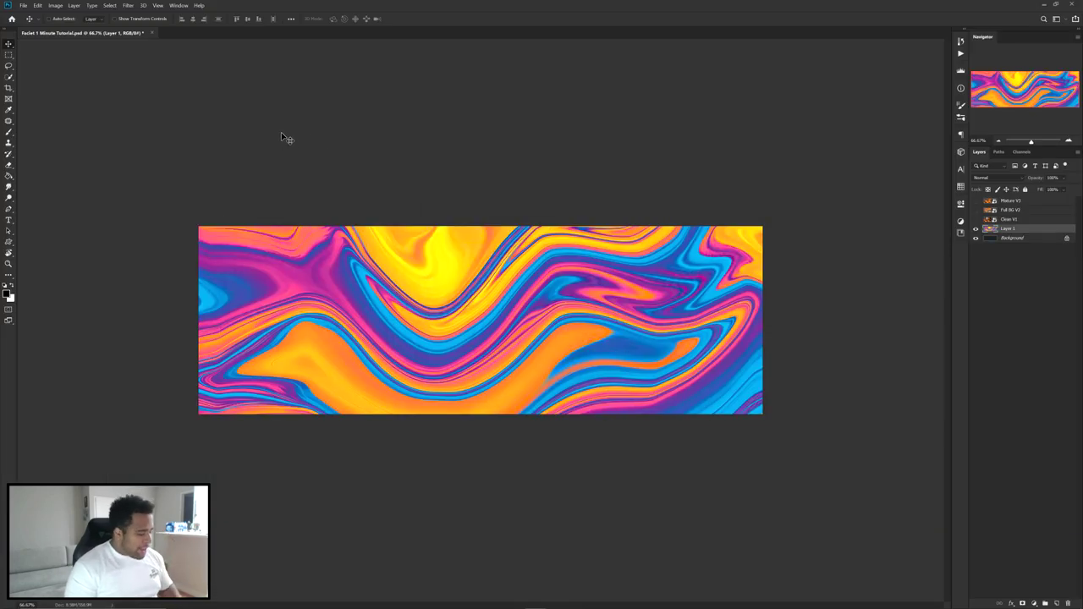
- Rotate the warped image 45 degrees and stretch its height to about 159% so it fills the canvas corners
{"action": "key", "text": "ctrl+t"}
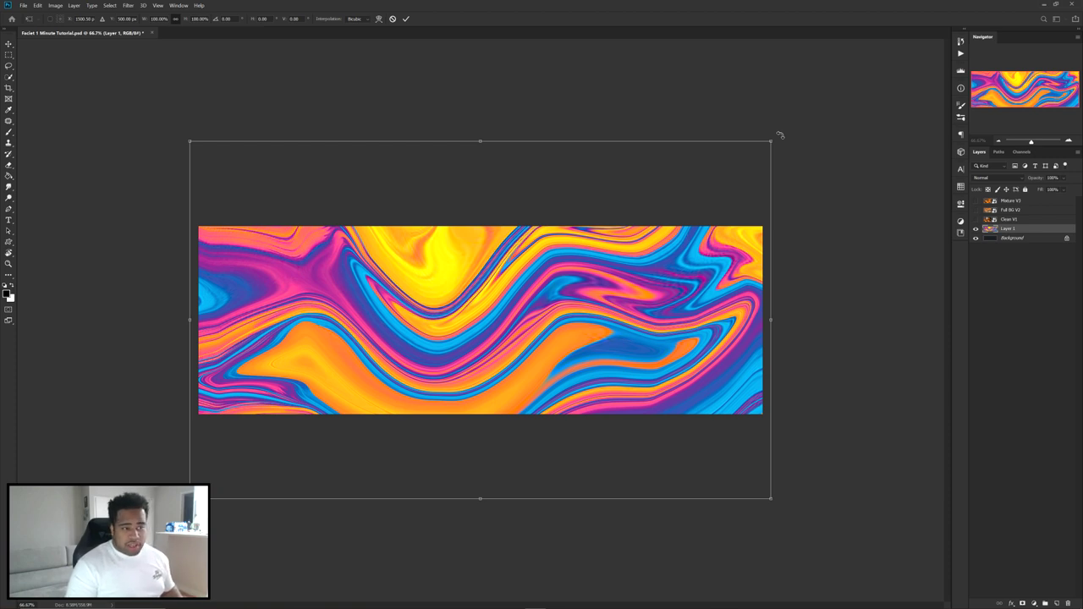
{"action": "left_click_drag", "start_coordinate": [780, 135], "coordinate": [814, 390]}
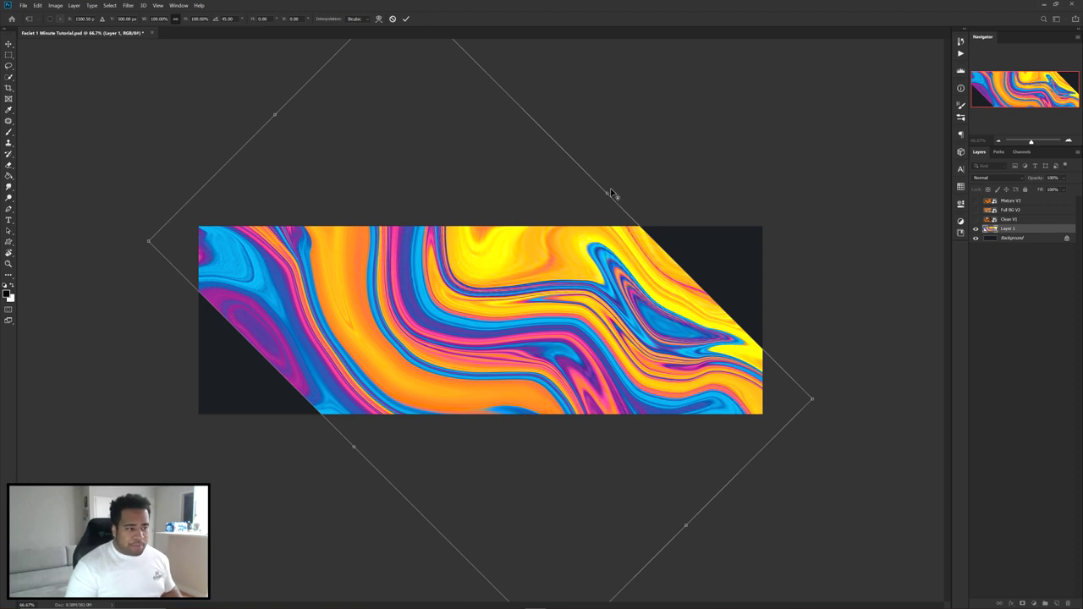
{"action": "left_click_drag", "start_coordinate": [610, 192], "coordinate": [726, 161]}
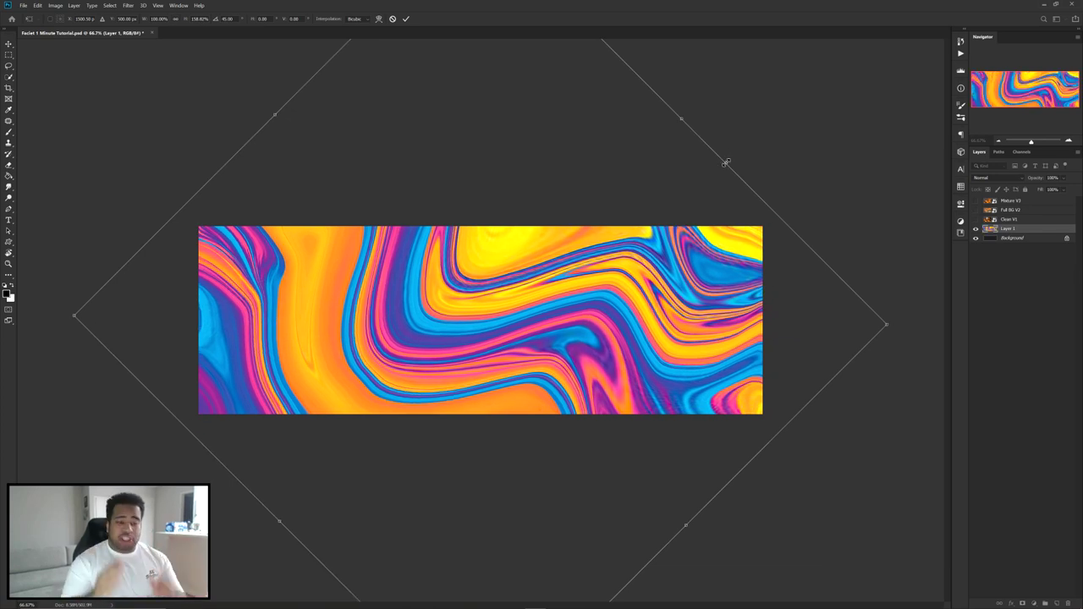
{"action": "key", "text": "Return"}
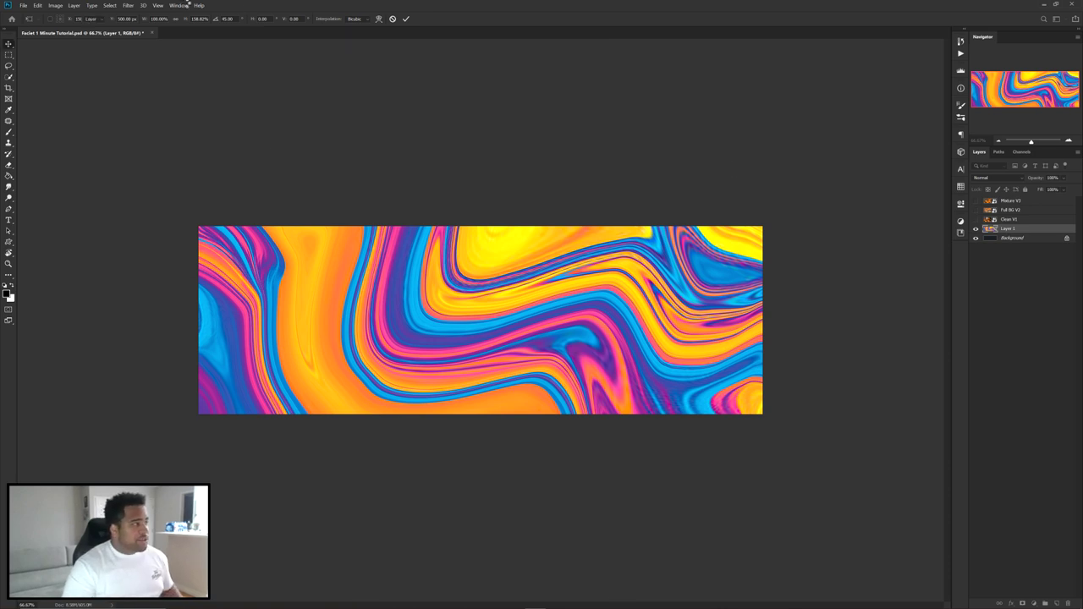
- Set up a Wave distortion on the image with 350 generators, wavelength 313 to 356, amplitude 1 to 2 and horizontal scale 1%
{"action": "left_click", "coordinate": [128, 6]}
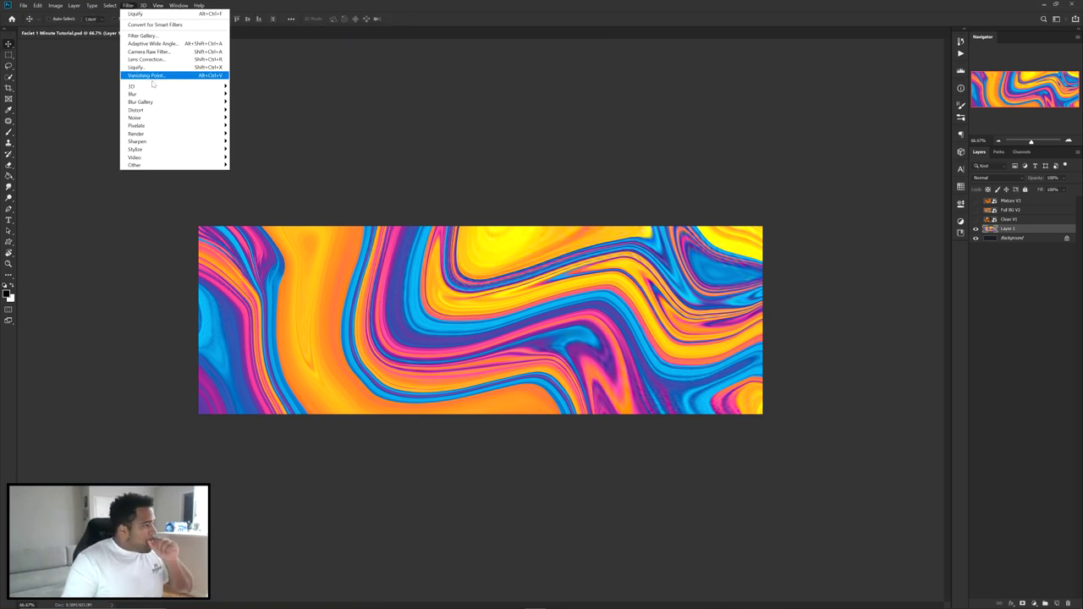
{"action": "mouse_move", "coordinate": [145, 111]}
{"action": "left_click", "coordinate": [245, 165]}
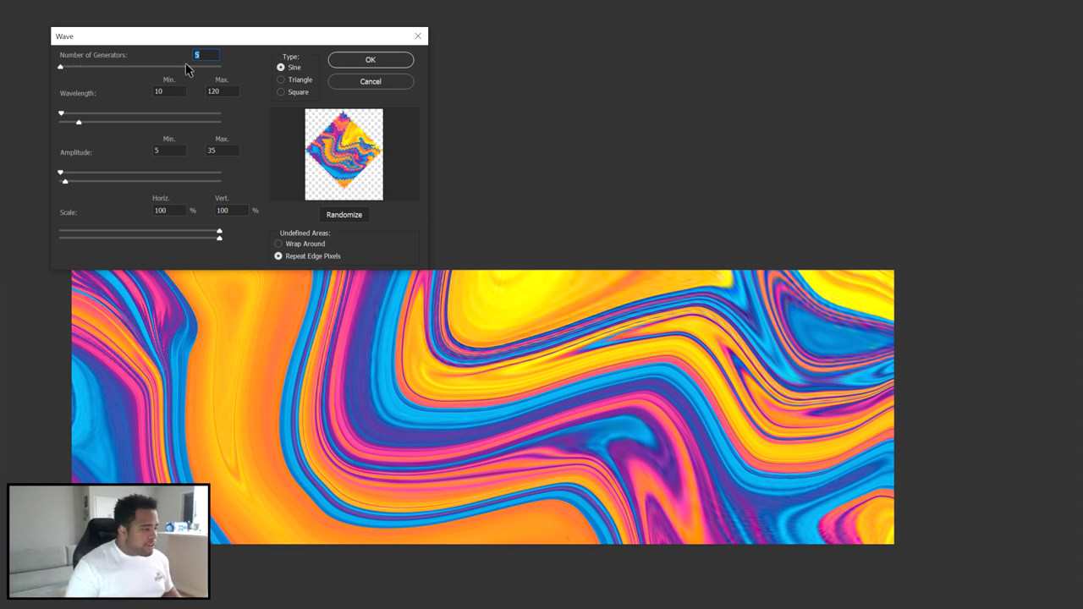
{"action": "type", "text": "350"}
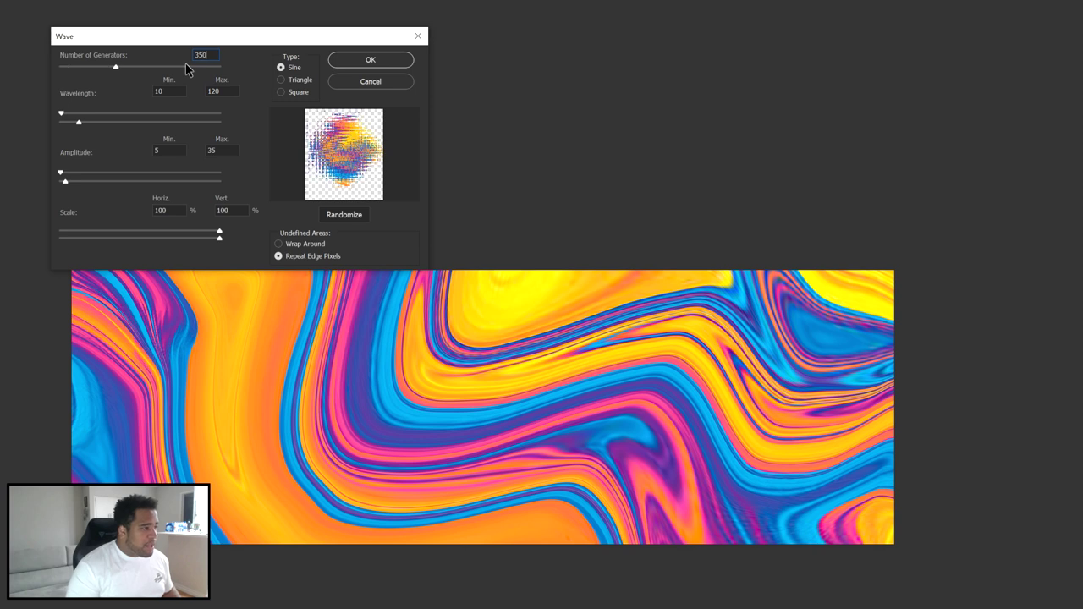
{"action": "left_click_drag", "start_coordinate": [62, 117], "coordinate": [116, 122]}
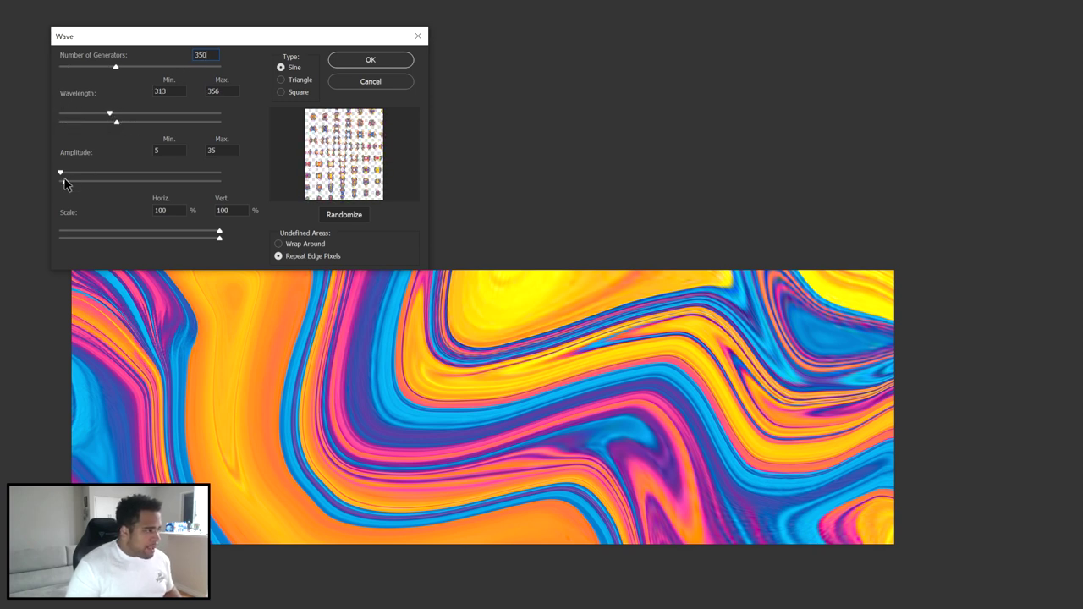
{"action": "left_click_drag", "start_coordinate": [65, 181], "coordinate": [59, 181]}
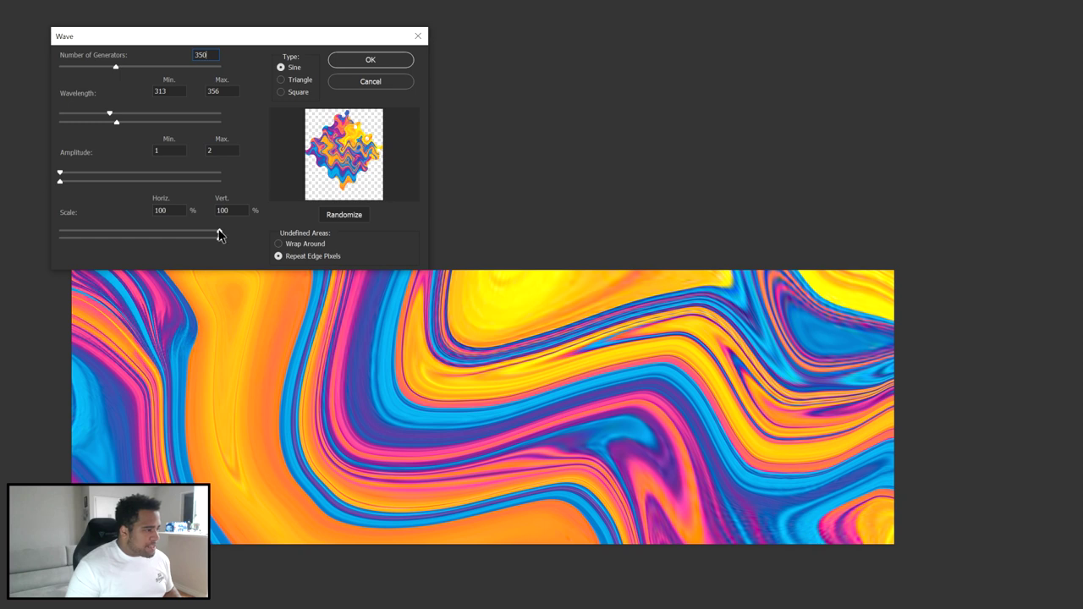
{"action": "left_click_drag", "start_coordinate": [219, 232], "coordinate": [49, 236]}
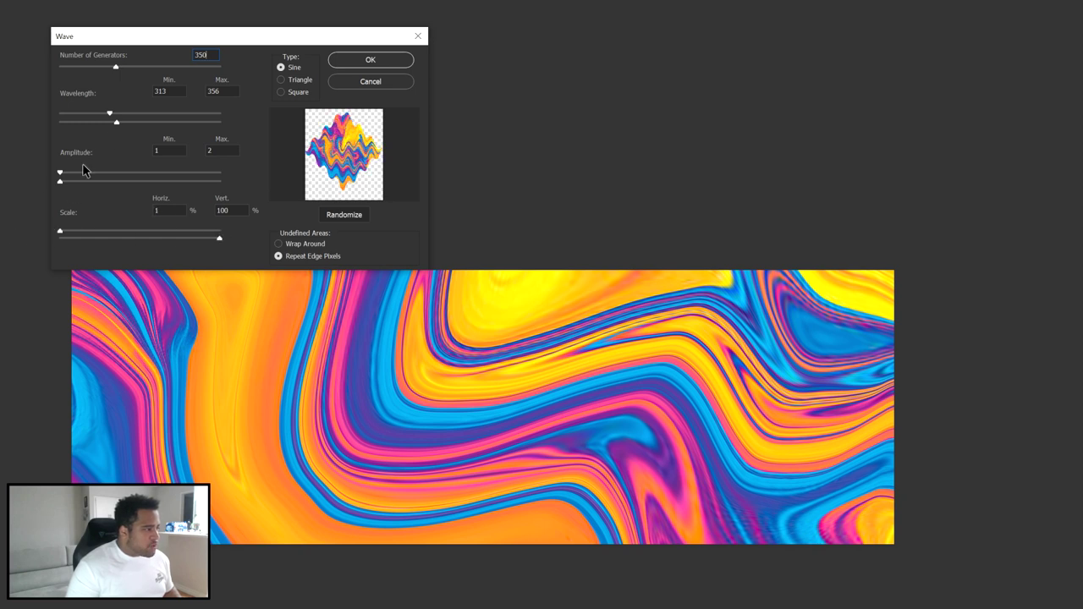
- Adjust the Wave distortion to wavelength 486 to 487, 564 generators and a horizontal scale of 92%
{"action": "left_click_drag", "start_coordinate": [110, 113], "coordinate": [138, 117]}
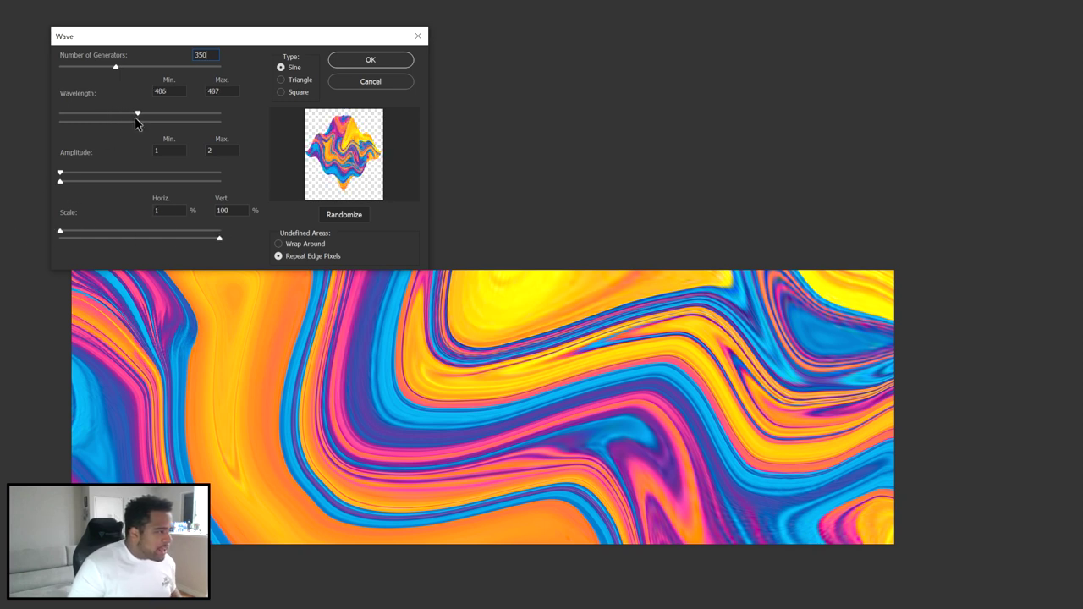
{"action": "left_click_drag", "start_coordinate": [116, 67], "coordinate": [150, 70]}
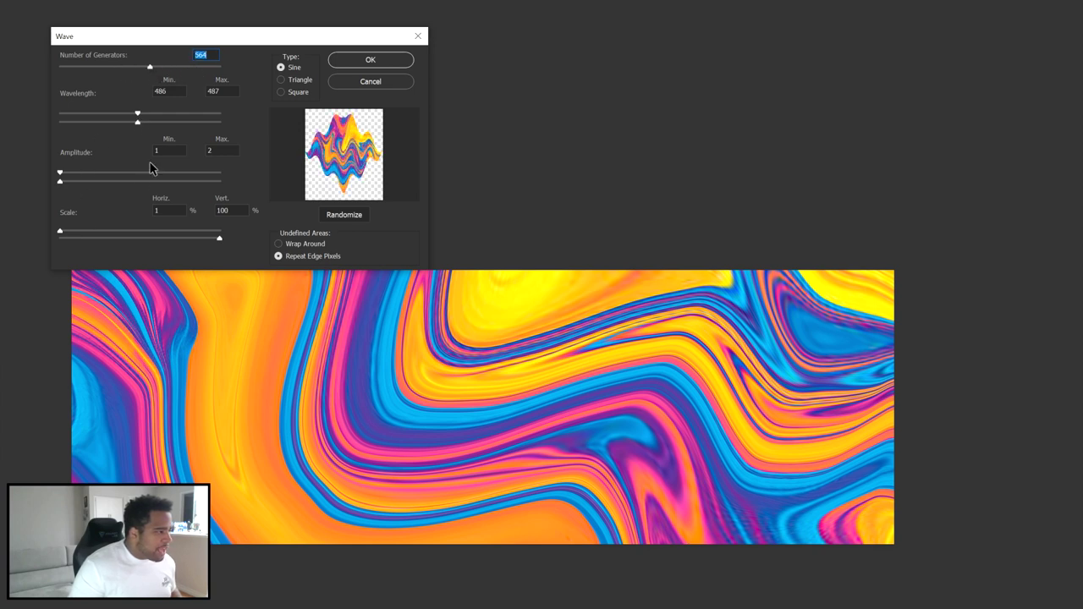
{"action": "left_click_drag", "start_coordinate": [61, 231], "coordinate": [206, 235]}
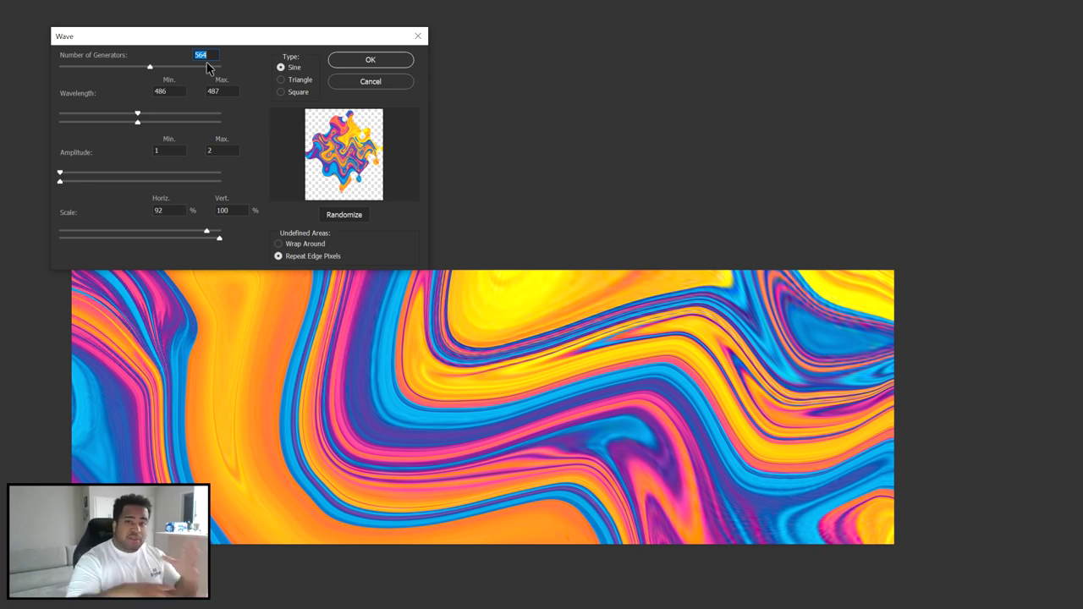
- Set the Wave distortion to 560 generators with a wavelength of 484 to 485
{"action": "type", "text": "560"}
{"action": "key", "text": "Tab"}
{"action": "type", "text": "485"}
{"action": "double_click", "coordinate": [226, 91]}
{"action": "type", "text": "485"}
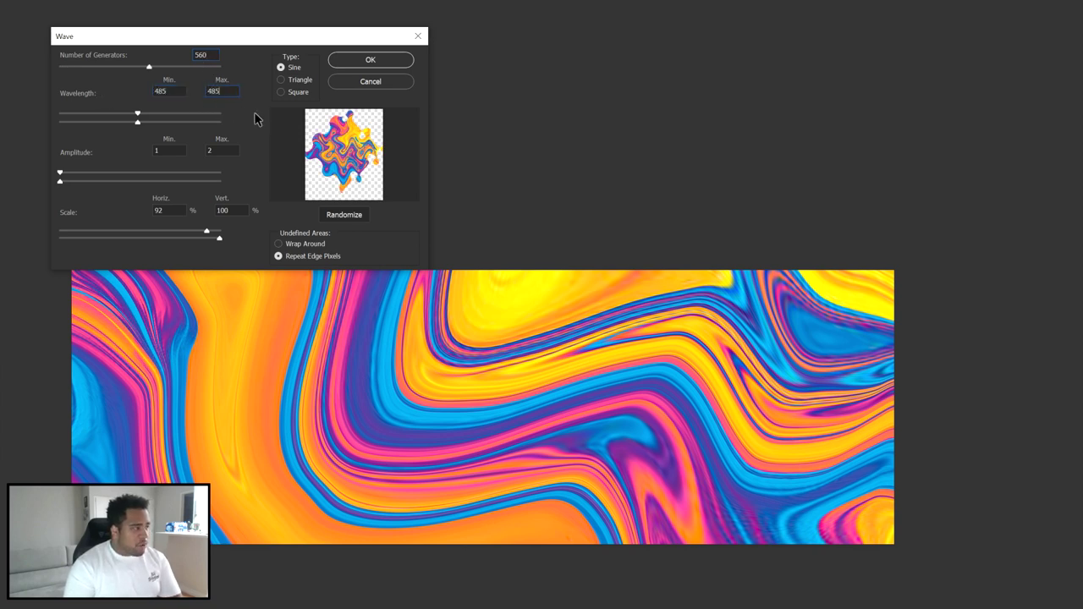
{"action": "double_click", "coordinate": [227, 150]}
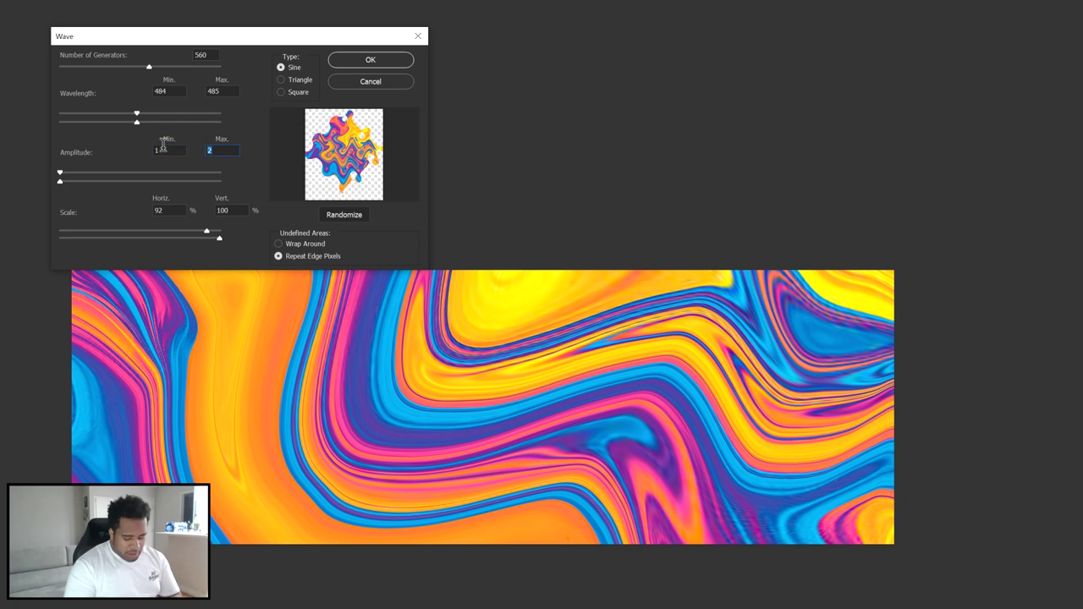
{"action": "left_click", "coordinate": [626, 437]}
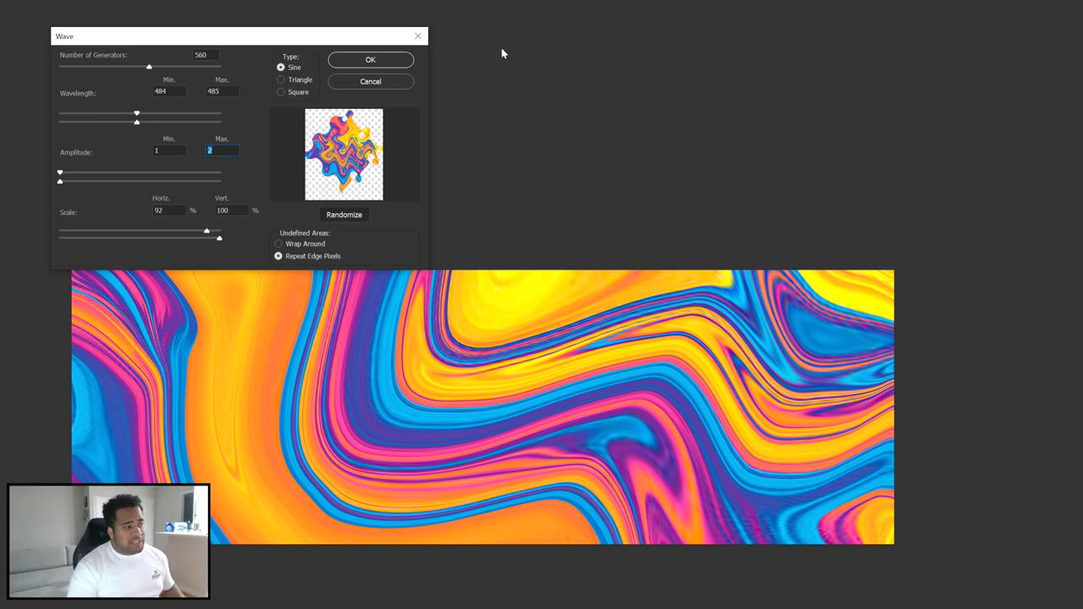
- Preview the Triangle and Square wave types, return the type to Sine and apply the Wave filter
{"action": "left_click", "coordinate": [307, 80]}
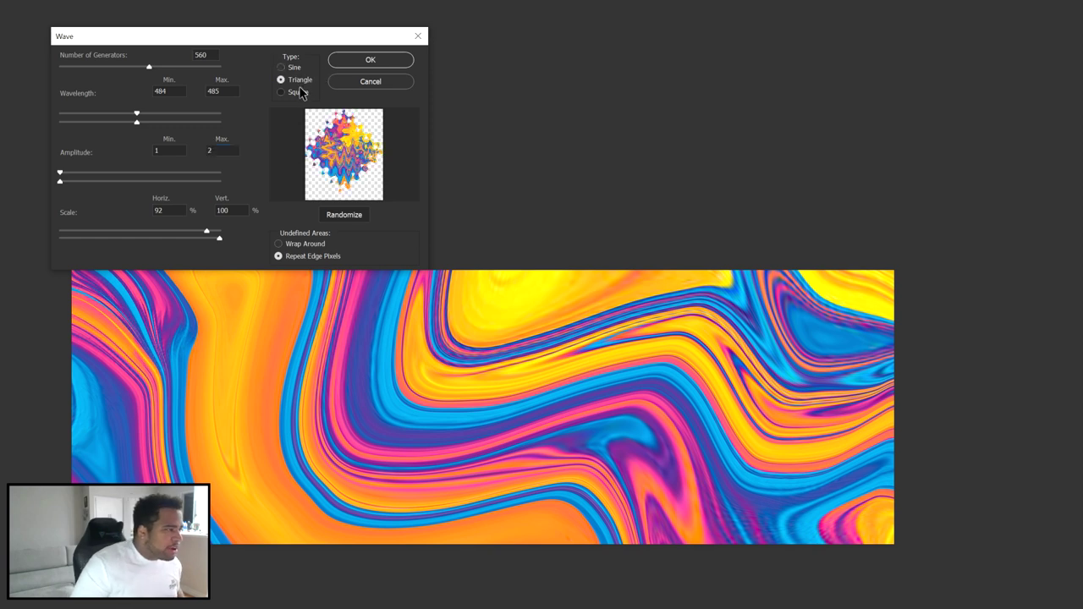
{"action": "left_click", "coordinate": [300, 91]}
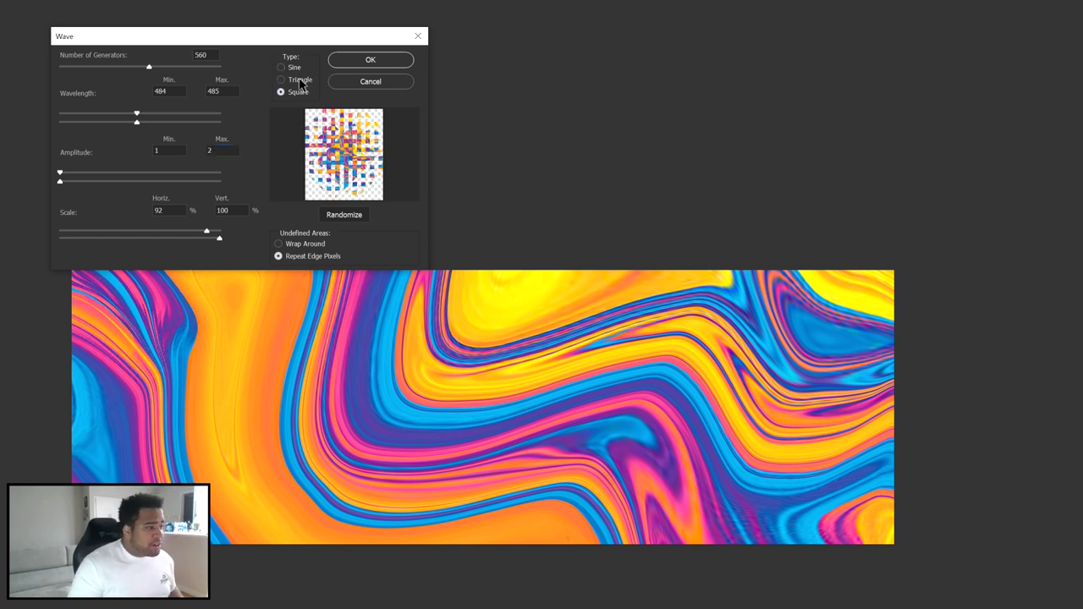
{"action": "left_click", "coordinate": [295, 68]}
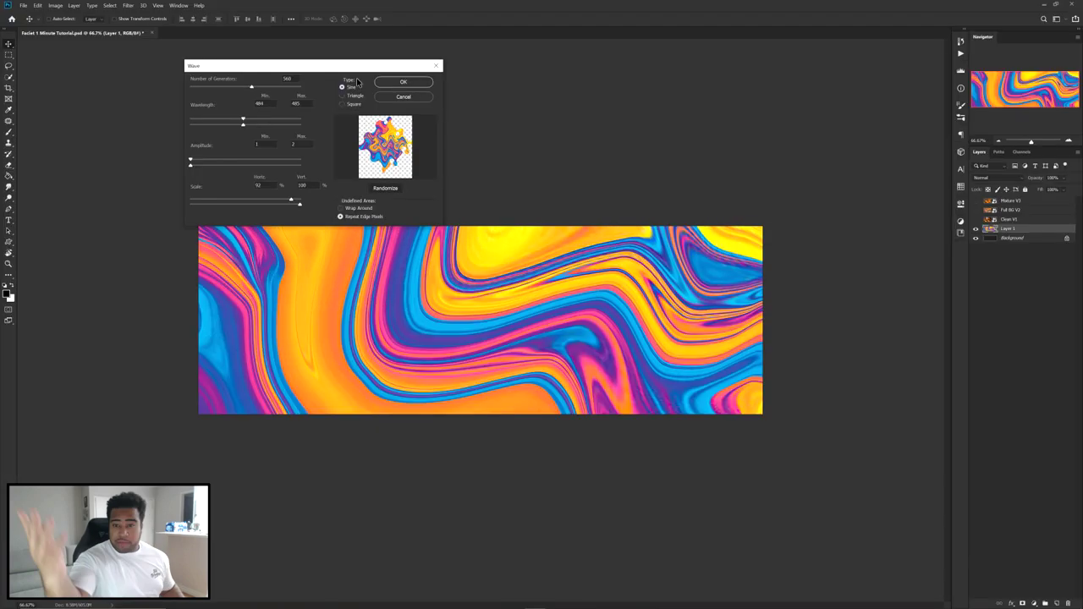
{"action": "left_click", "coordinate": [404, 81]}
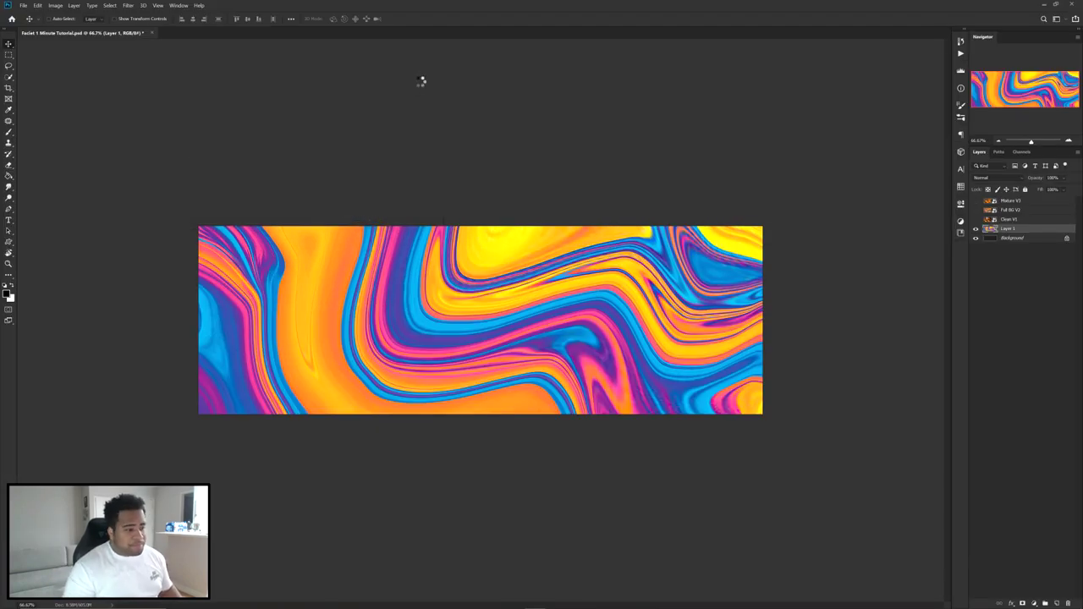
{"action": "mouse_move", "coordinate": [624, 273]}
{"action": "left_mouse_down"}
{"action": "mouse_move", "coordinate": [669, 351]}
{"action": "mouse_move", "coordinate": [626, 320]}
{"action": "mouse_move", "coordinate": [620, 286]}
{"action": "left_mouse_up"}
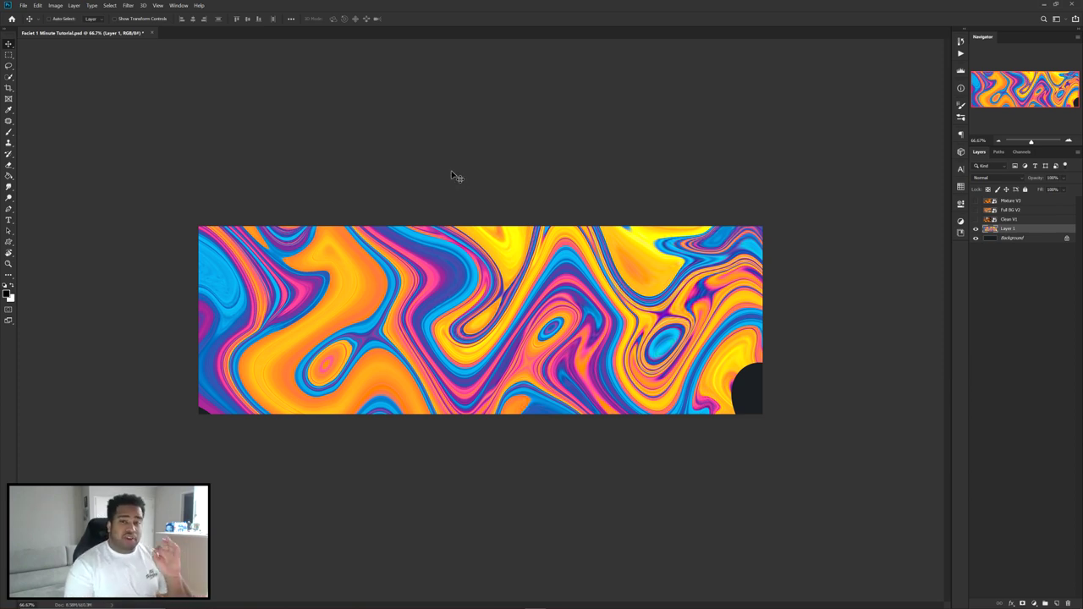
- Reapply the last Wave filter to the image several times to strengthen the liquid distortion
{"action": "left_click", "coordinate": [129, 5]}
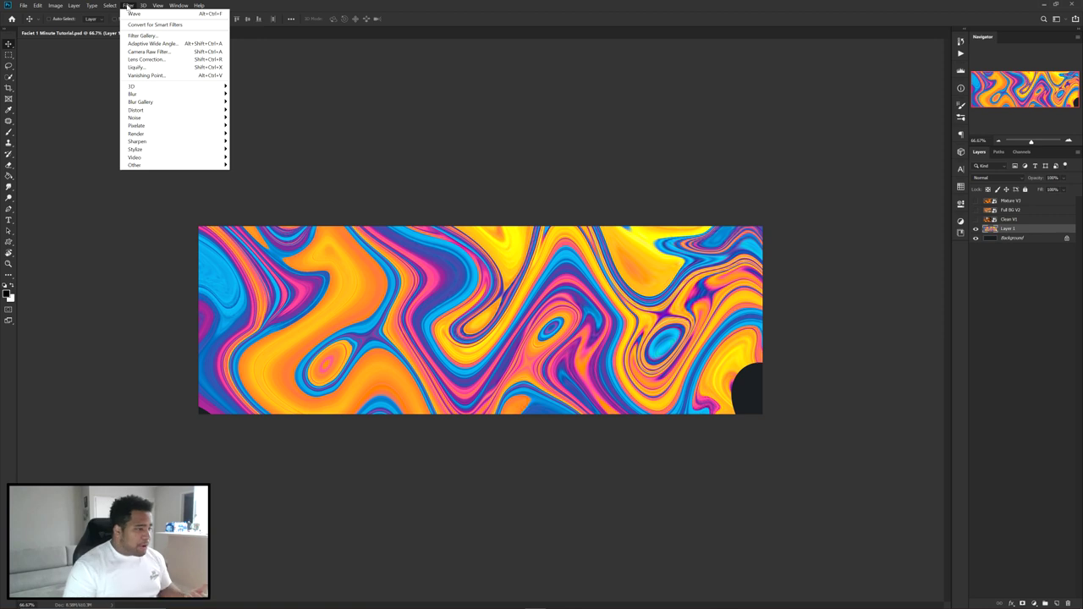
{"action": "left_click", "coordinate": [501, 197]}
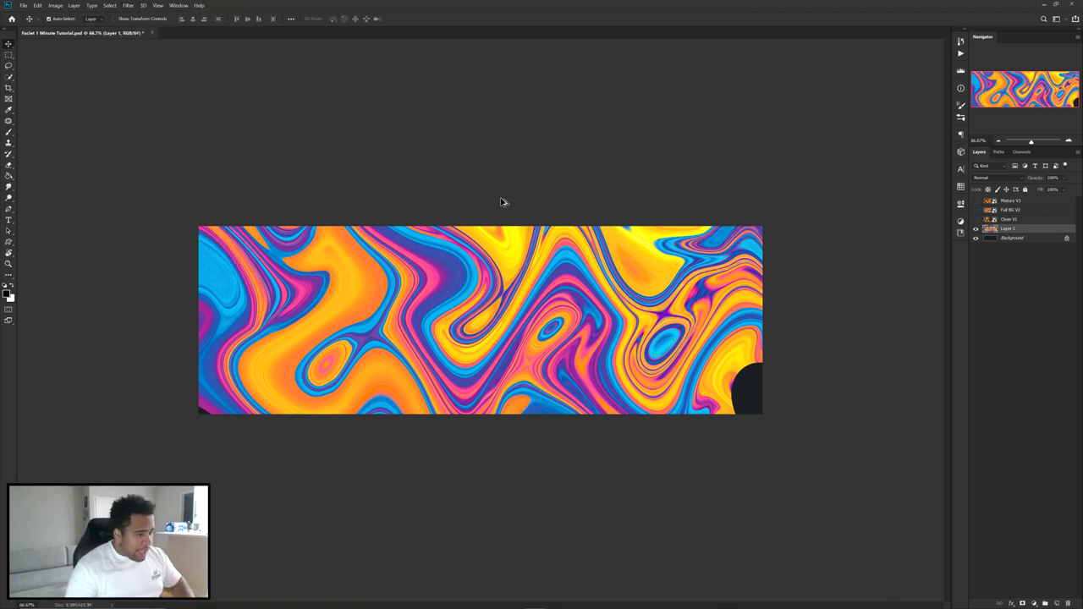
{"action": "key", "text": "ctrl+f"}
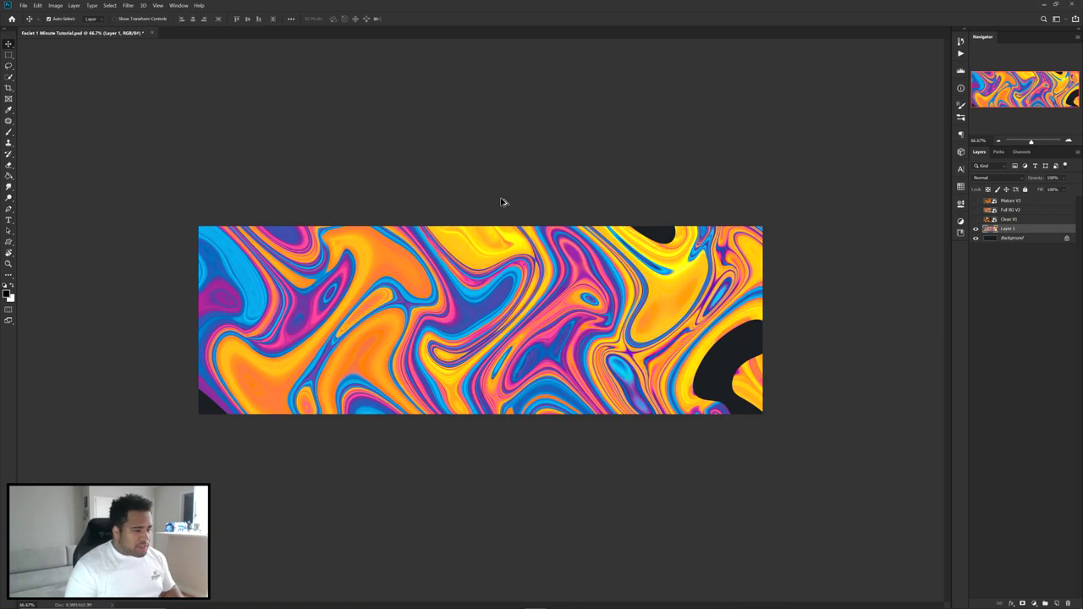
{"action": "key", "text": "ctrl+f"}
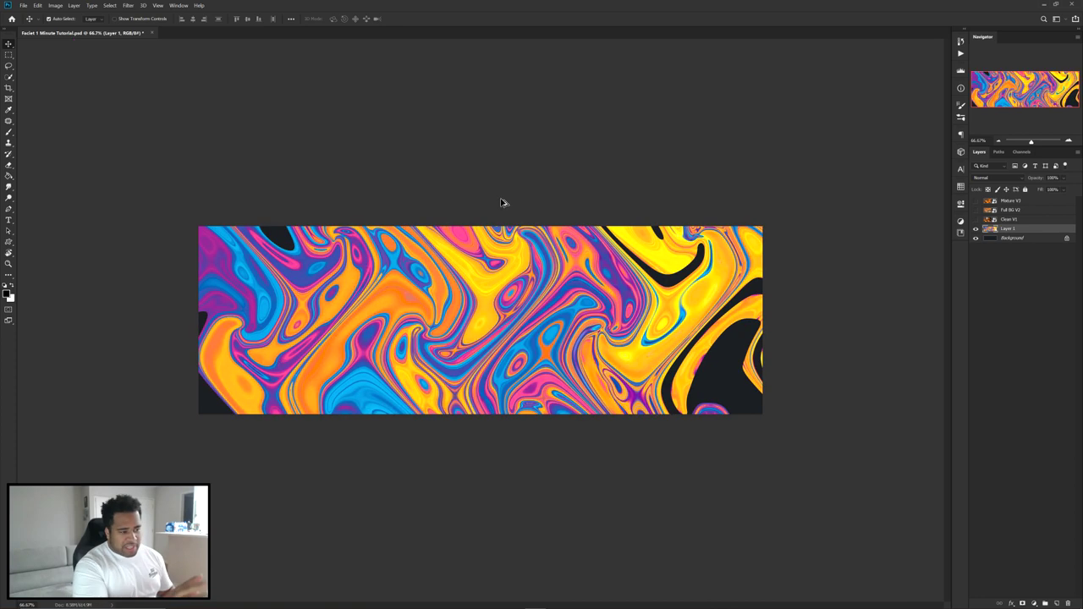
{"action": "key", "text": "ctrl+f"}
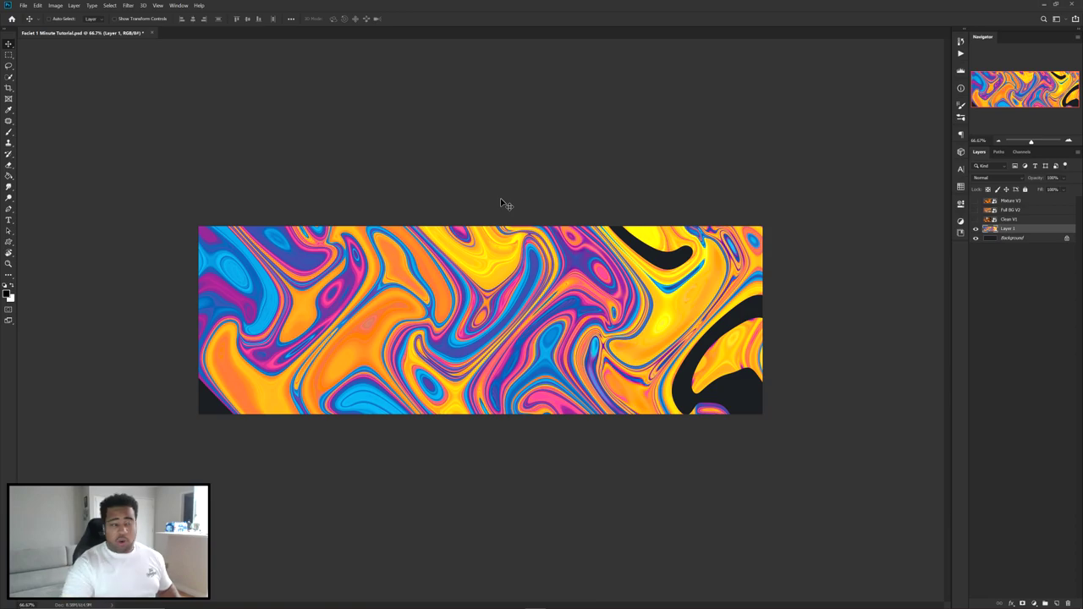
- Move the distorted image across the canvas so its liquid edges lie over the dark background
{"action": "left_click_drag", "start_coordinate": [491, 279], "coordinate": [585, 489]}
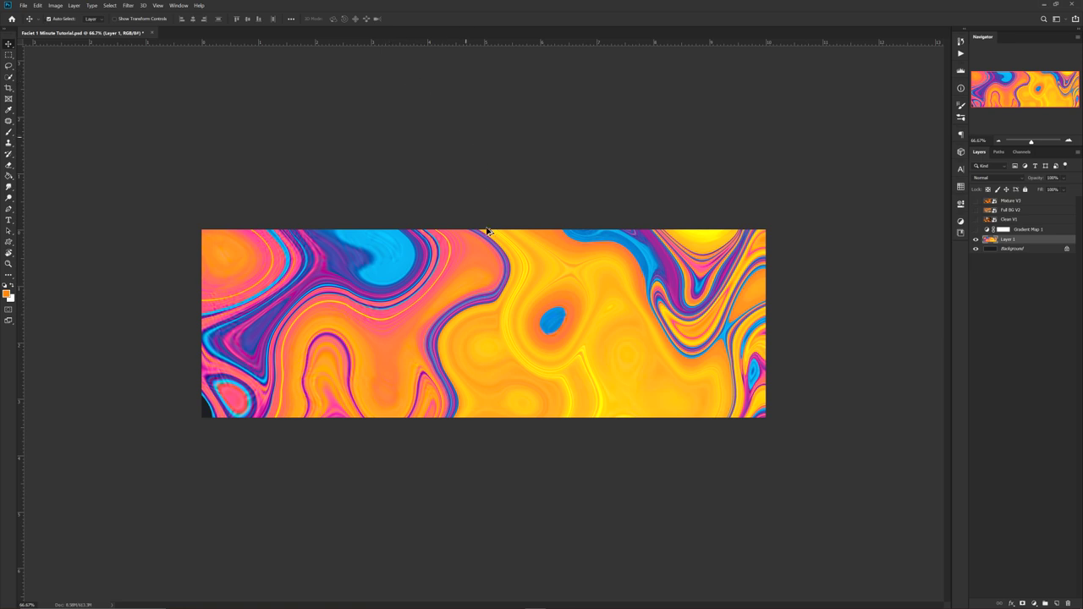
{"action": "left_click", "coordinate": [976, 230]}
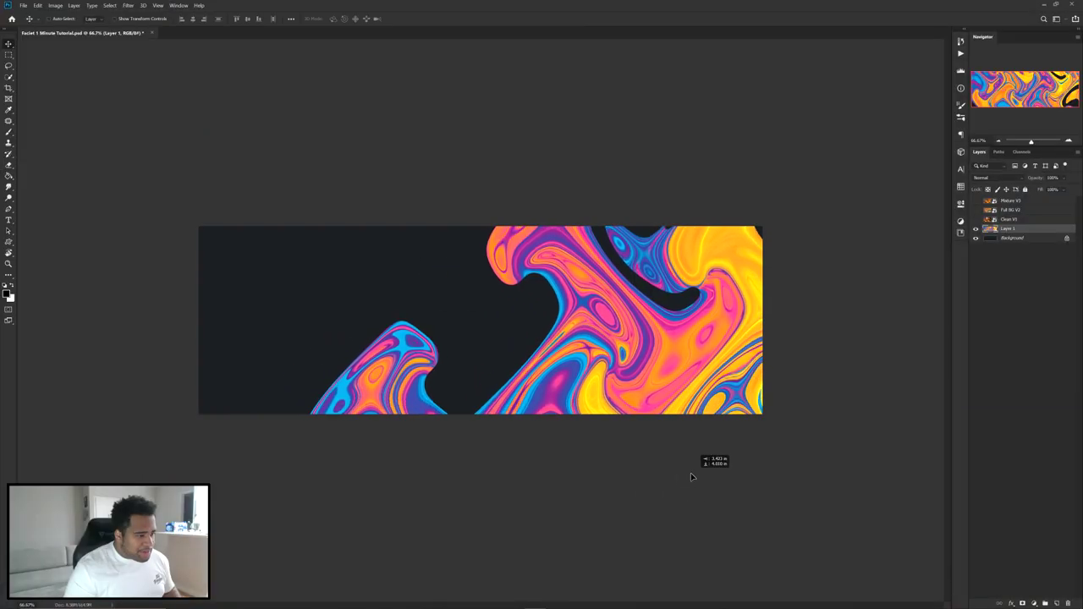
{"action": "left_click_drag", "start_coordinate": [690, 473], "coordinate": [583, 370]}
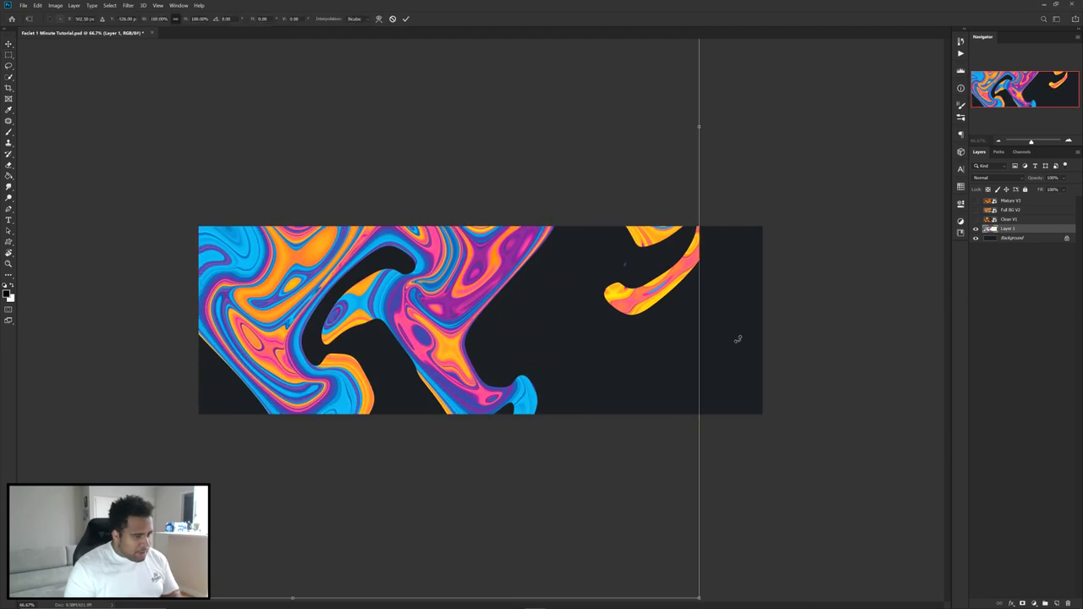
- Rotate and reposition the image so liquid shapes fill the canvas's left half, leaving most of the right side dark
{"action": "key", "text": "ctrl+t"}
{"action": "left_click_drag", "start_coordinate": [733, 283], "coordinate": [694, 155]}
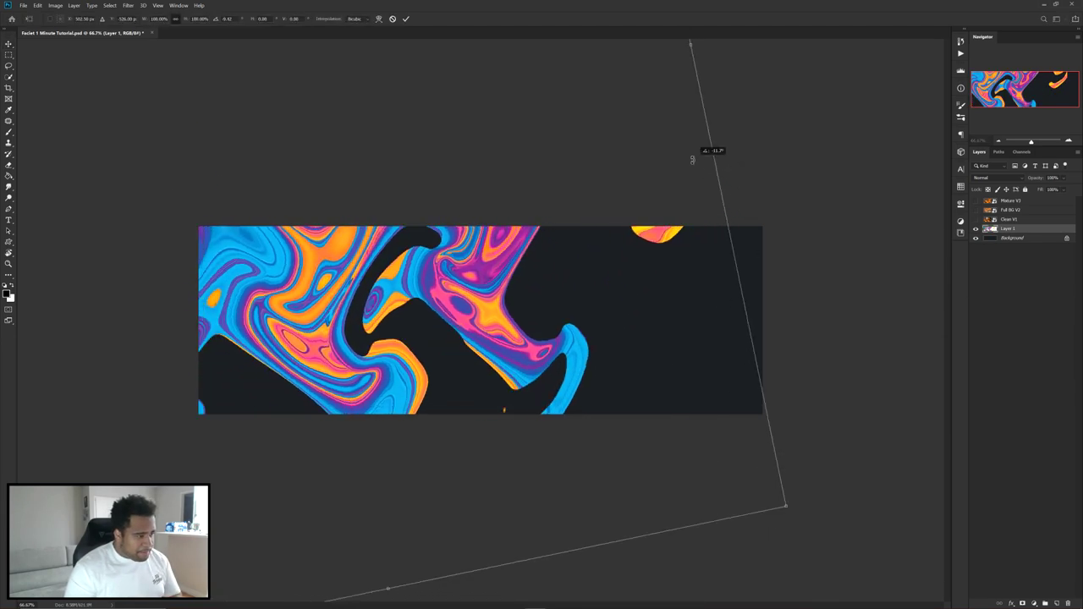
{"action": "left_click_drag", "start_coordinate": [474, 297], "coordinate": [517, 307]}
{"action": "left_click_drag", "start_coordinate": [728, 275], "coordinate": [508, 491]}
{"action": "left_click_drag", "start_coordinate": [513, 446], "coordinate": [501, 486]}
{"action": "left_click_drag", "start_coordinate": [563, 398], "coordinate": [627, 418]}
{"action": "left_click_drag", "start_coordinate": [521, 368], "coordinate": [485, 363]}
{"action": "key", "text": "Return"}
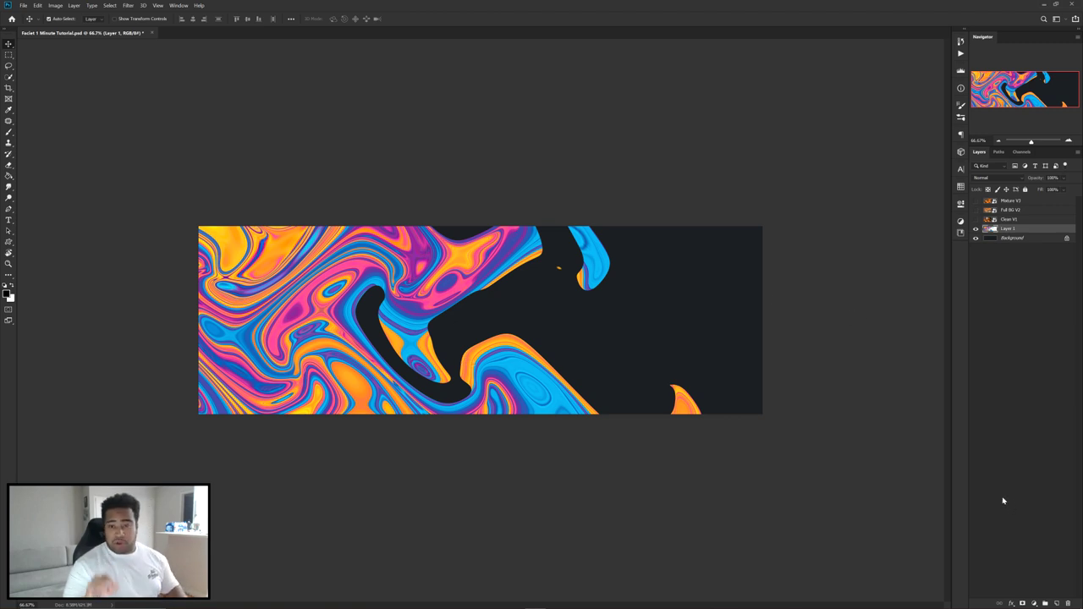
- Duplicate the liquid layer and add a Gradient Map adjustment between the original and its copy
{"action": "key", "text": "ctrl+j"}
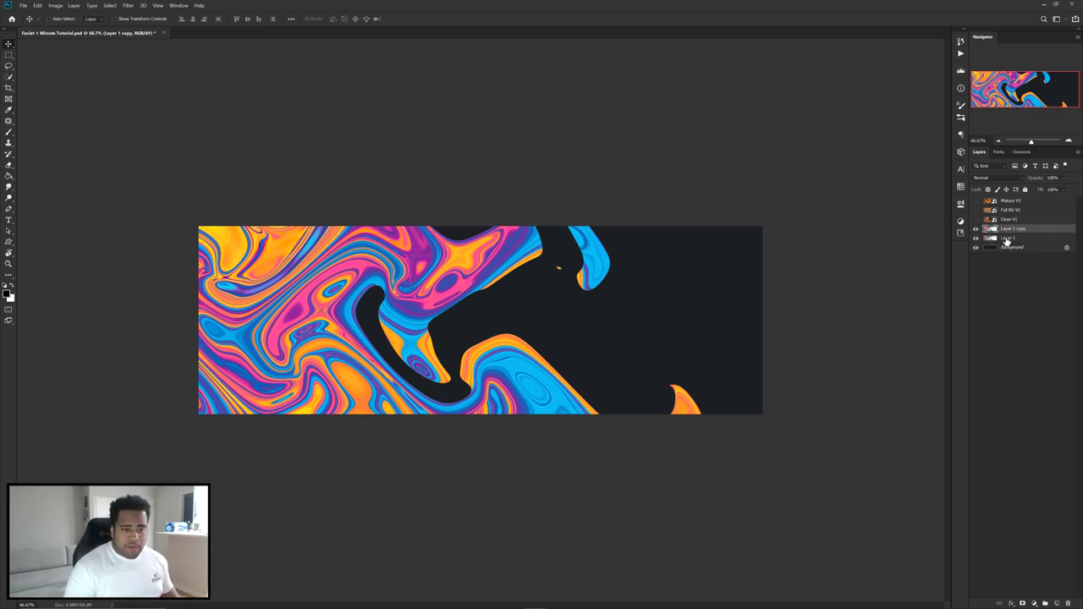
{"action": "left_click", "coordinate": [1007, 238]}
{"action": "left_click", "coordinate": [1034, 603]}
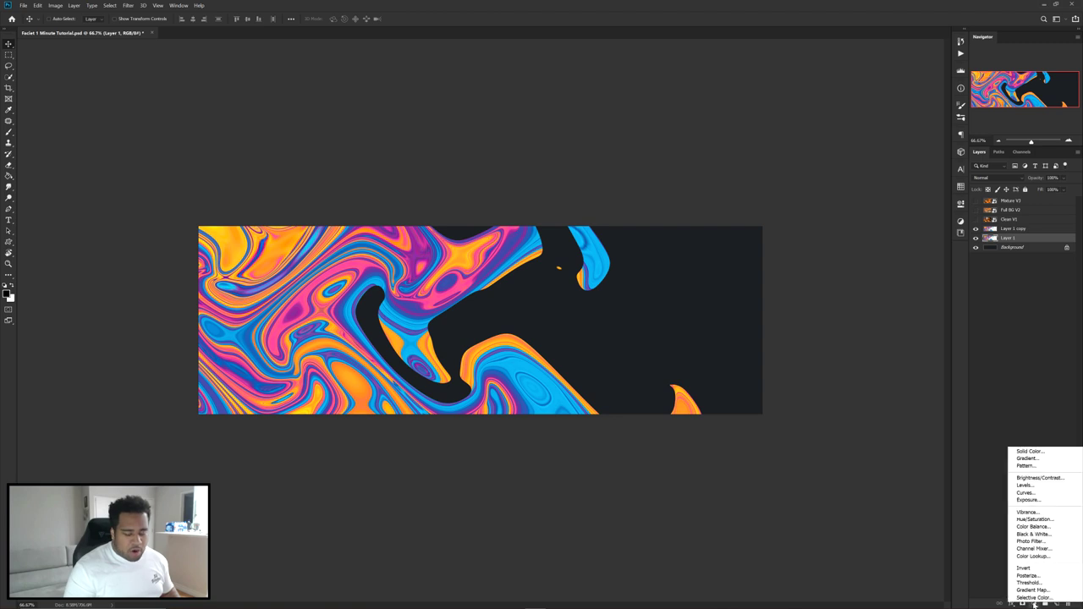
{"action": "left_click", "coordinate": [1049, 414]}
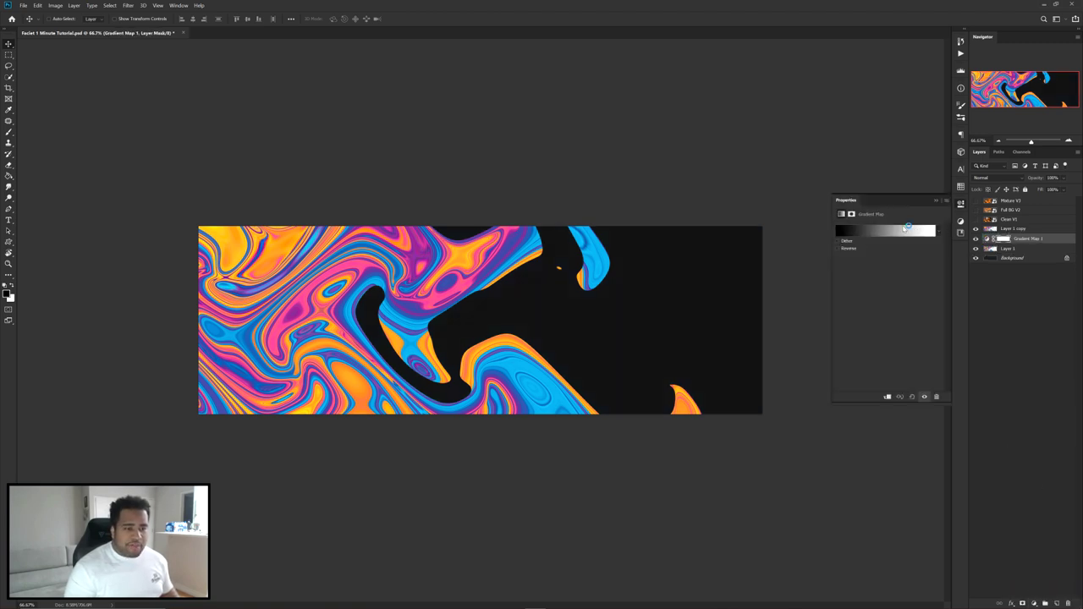
- Apply a black to dark gray preset to the gradient map above the original liquid layer
{"action": "left_click", "coordinate": [906, 231]}
{"action": "left_click_drag", "start_coordinate": [808, 386], "coordinate": [808, 440]}
{"action": "left_click", "coordinate": [795, 435]}
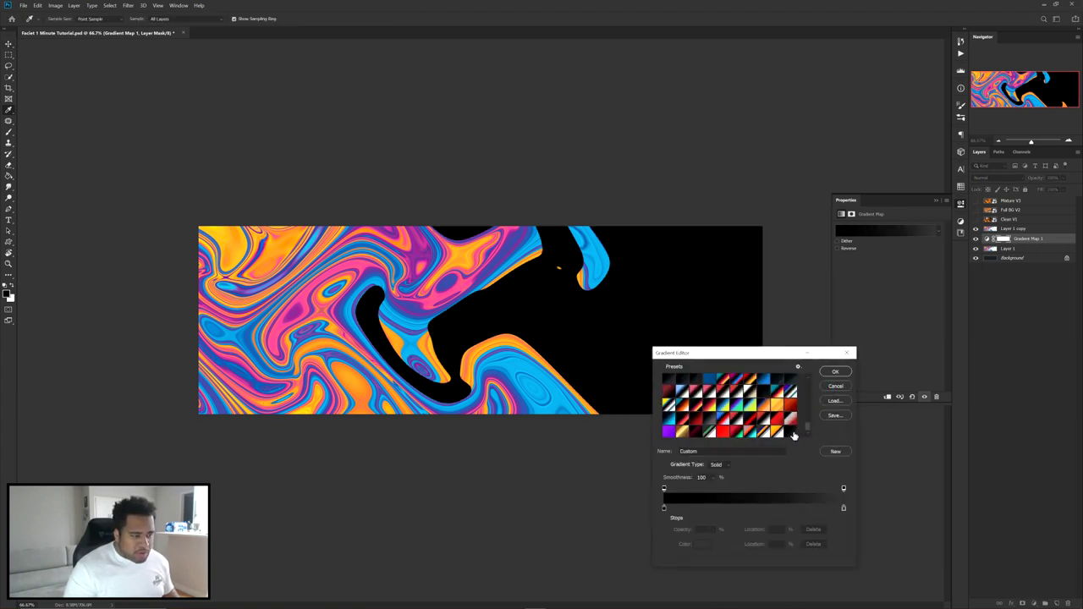
{"action": "left_click", "coordinate": [836, 372]}
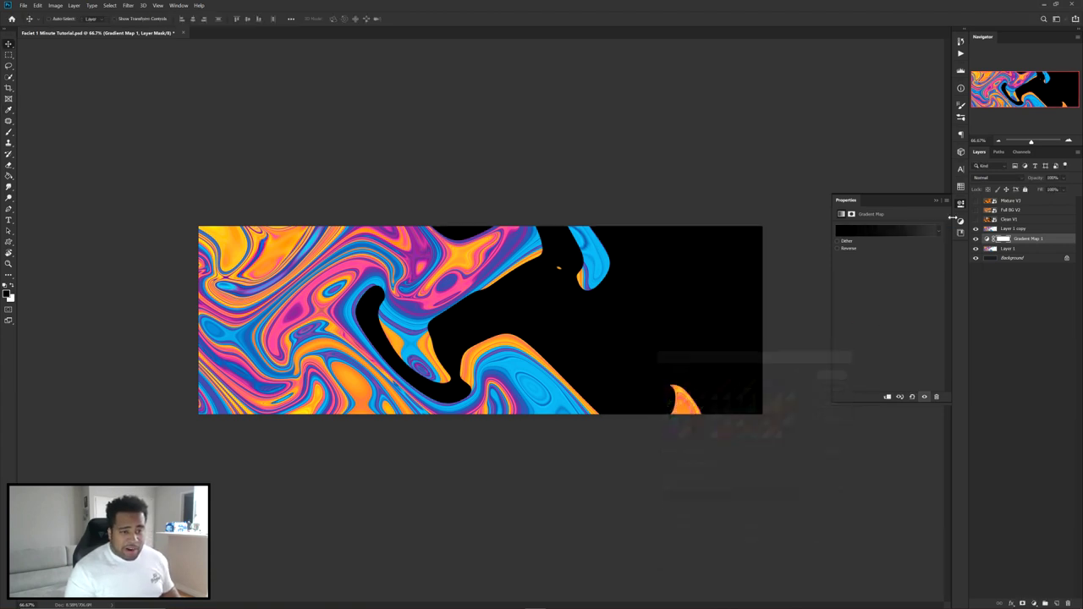
- Hide the colorful copy and move the original Layer 1 to the right so its dark pattern covers the canvas
{"action": "left_click", "coordinate": [1003, 248]}
{"action": "left_click", "coordinate": [976, 229]}
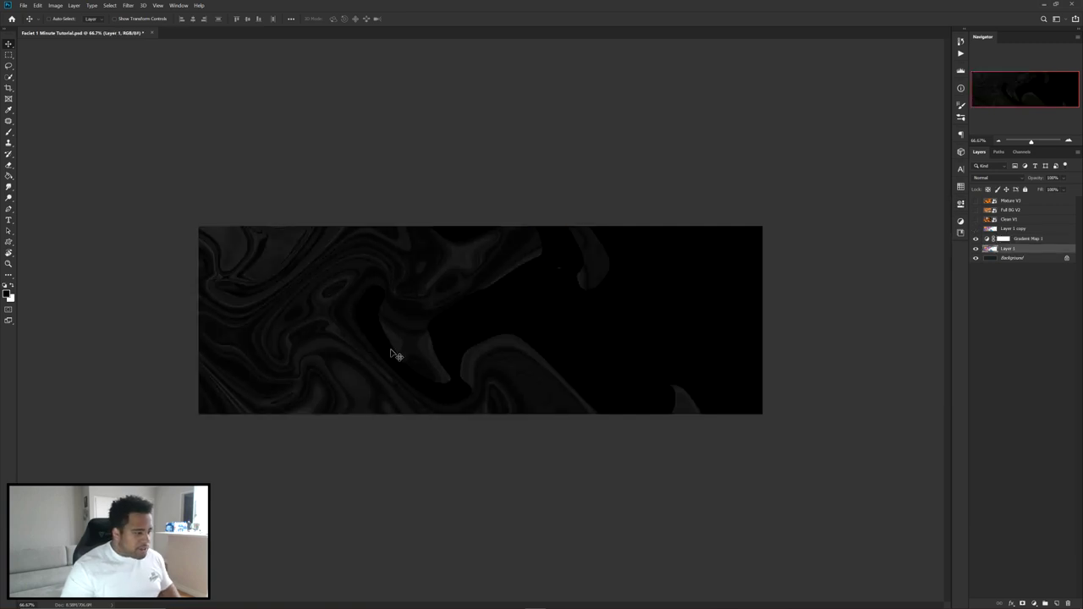
{"action": "left_click_drag", "start_coordinate": [346, 356], "coordinate": [798, 307]}
- Enlarge Layer 1 to about 119% and reposition it so the dark liquid pattern fills the whole canvas
{"action": "key", "text": "ctrl+t"}
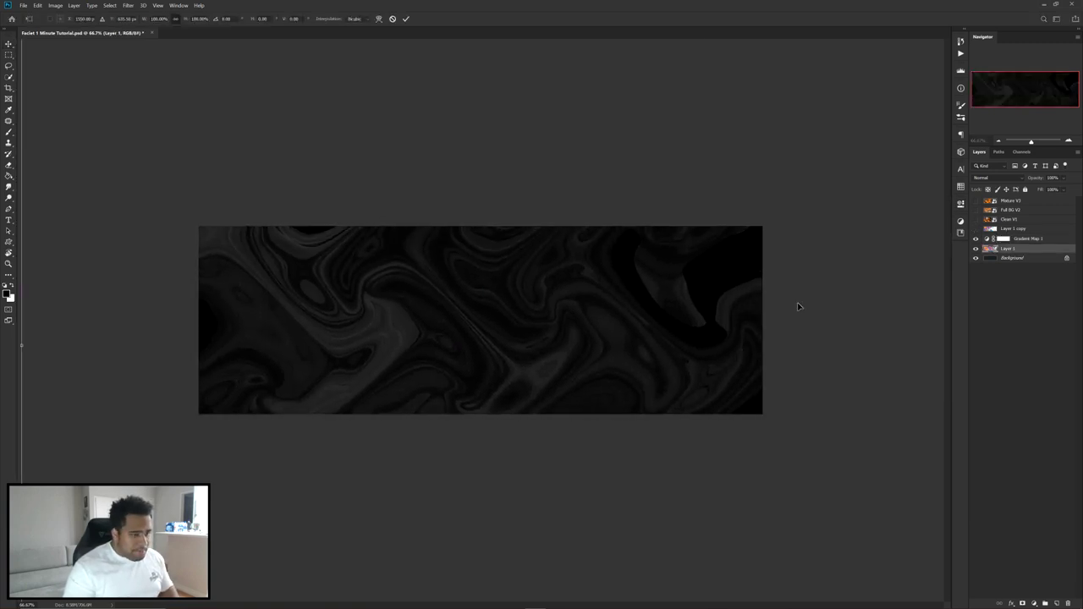
{"action": "left_click_drag", "start_coordinate": [493, 296], "coordinate": [570, 254]}
{"action": "left_click_drag", "start_coordinate": [100, 301], "coordinate": [33, 301]}
{"action": "left_click_drag", "start_coordinate": [408, 290], "coordinate": [703, 249]}
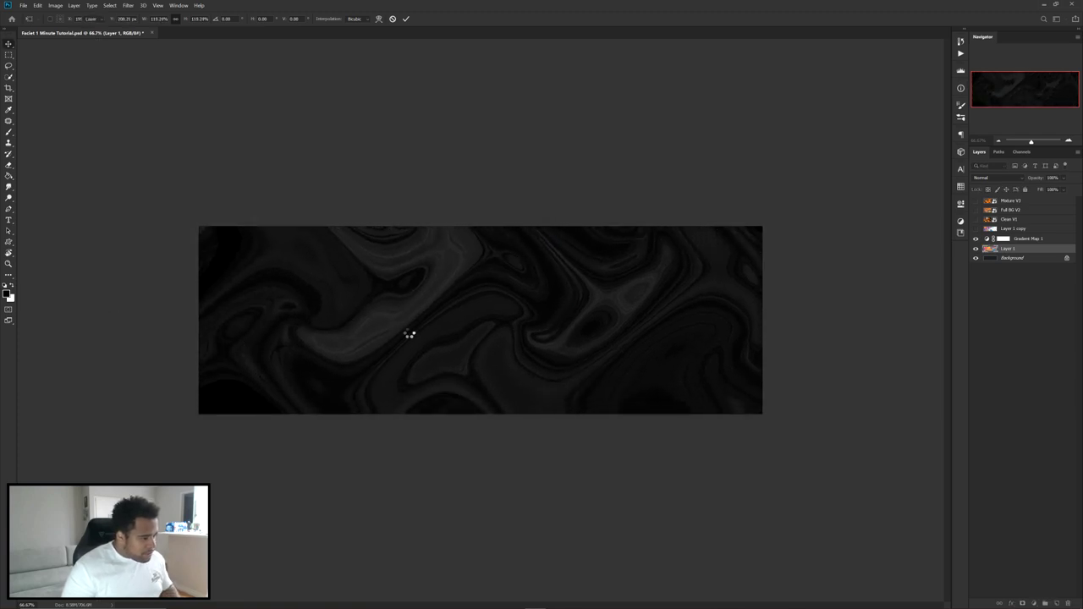
{"action": "key", "text": "ctrl+minus"}
{"action": "left_click_drag", "start_coordinate": [127, 280], "coordinate": [17, 287]}
{"action": "left_click_drag", "start_coordinate": [459, 336], "coordinate": [517, 334]}
{"action": "key", "text": "Return"}
{"action": "key", "text": "ctrl+plus"}
{"action": "key", "text": "ctrl+plus"}
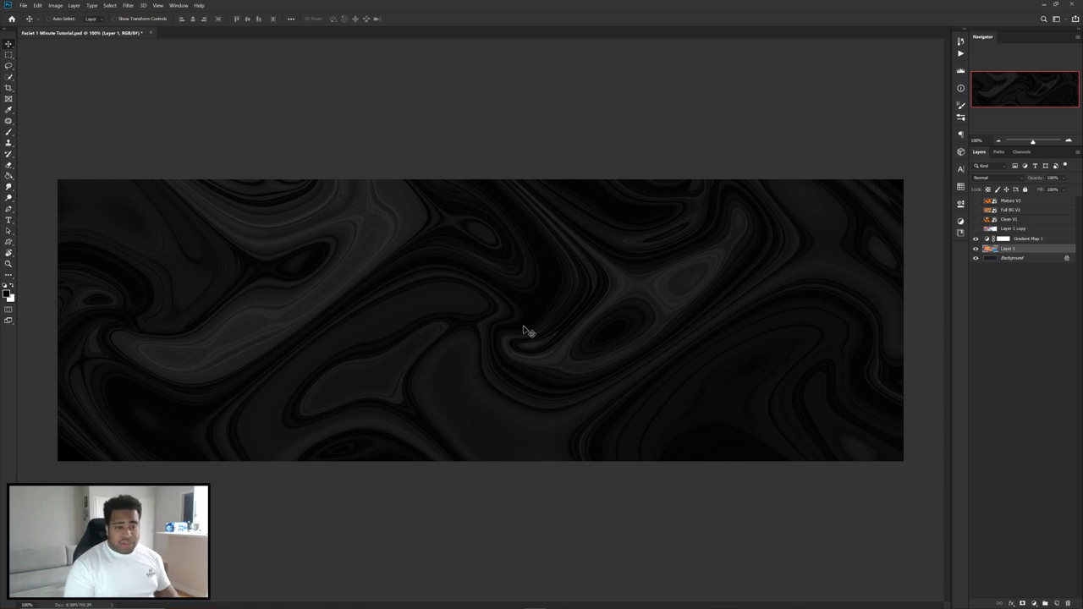
- Show the colorful Layer 1 copy again and add a Gradient Map above it as a clipping mask
{"action": "left_click", "coordinate": [975, 229]}
{"action": "left_click", "coordinate": [1005, 230]}
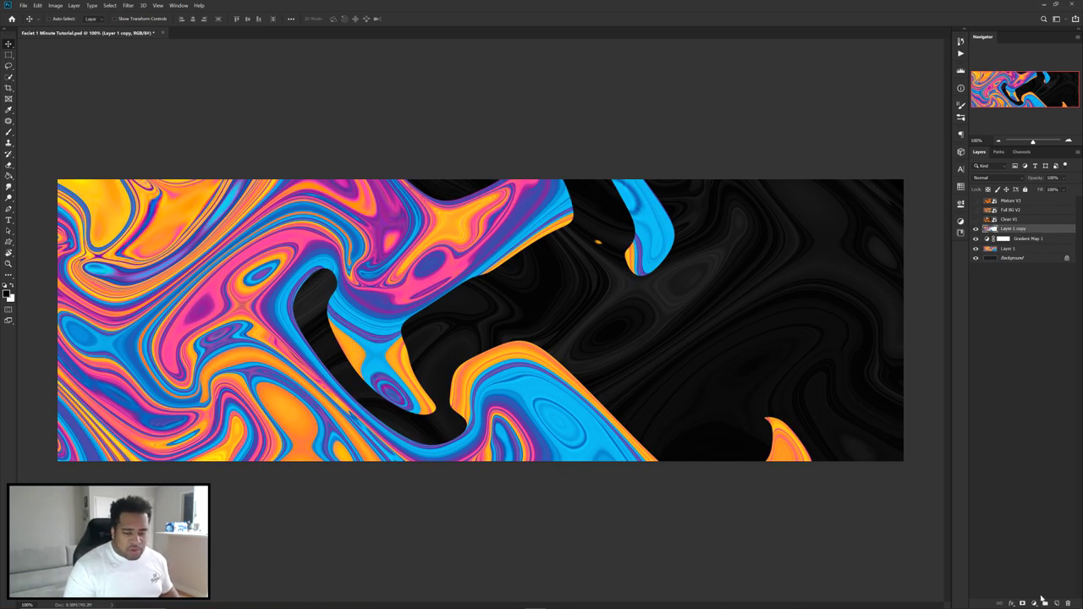
{"action": "left_click", "coordinate": [1034, 602]}
{"action": "left_click", "coordinate": [1028, 590]}
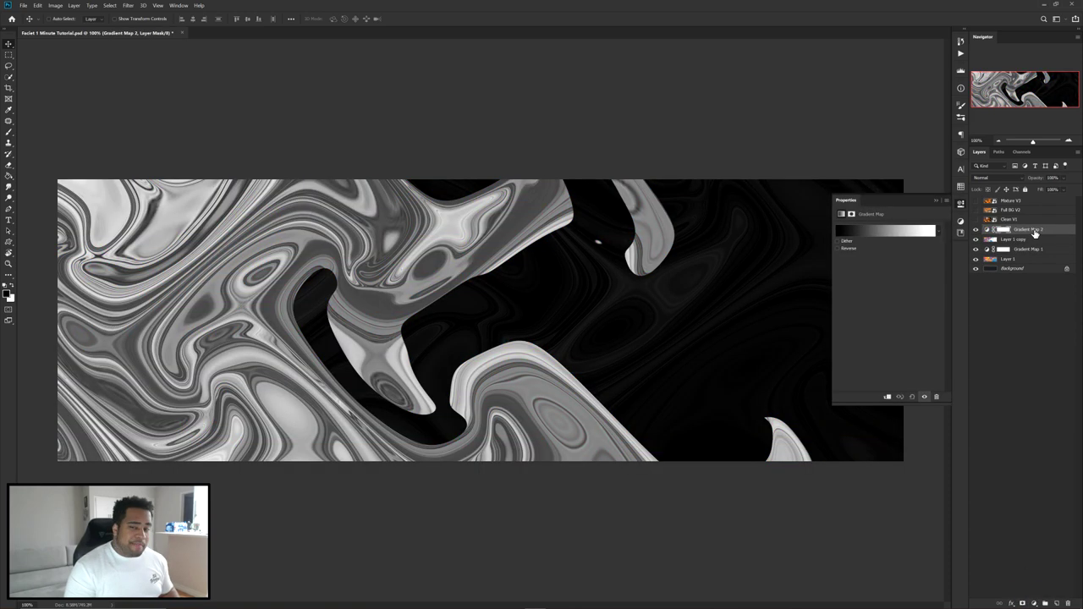
{"action": "right_click", "coordinate": [1034, 232]}
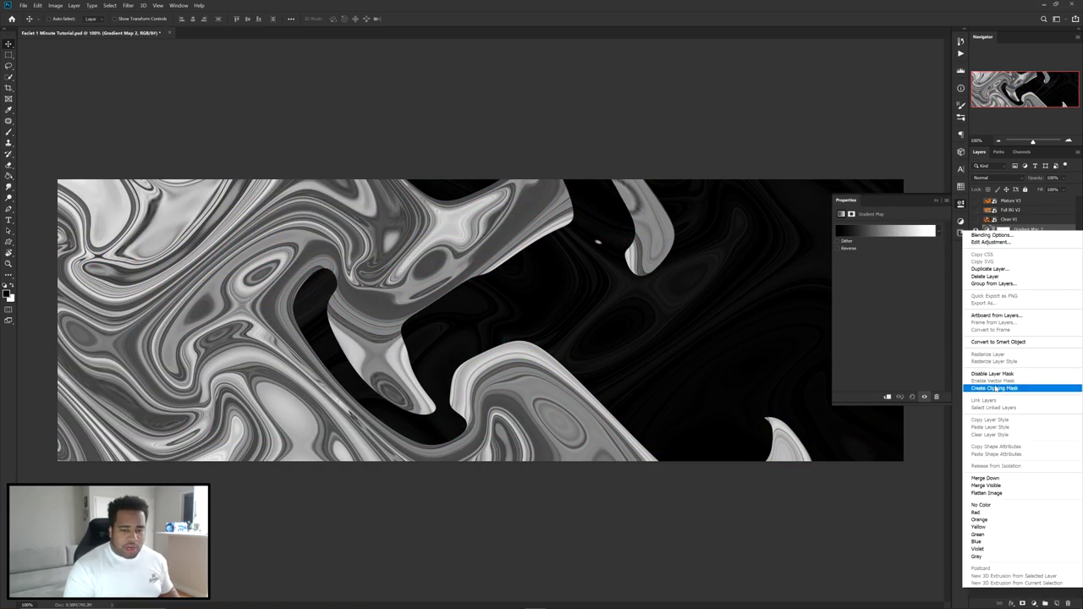
{"action": "left_click", "coordinate": [995, 389]}
- Apply an orange, black, gray and white gradient preset to the clipped gradient map
{"action": "left_click", "coordinate": [885, 230]}
{"action": "left_click_drag", "start_coordinate": [809, 387], "coordinate": [807, 428]}
{"action": "left_click", "coordinate": [780, 438]}
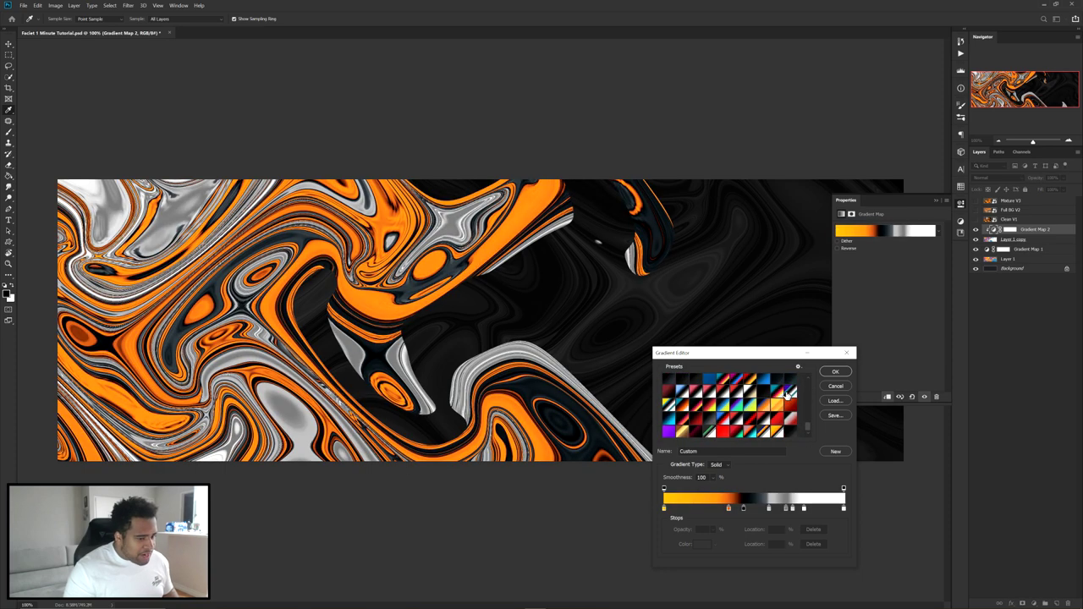
{"action": "left_click", "coordinate": [836, 373]}
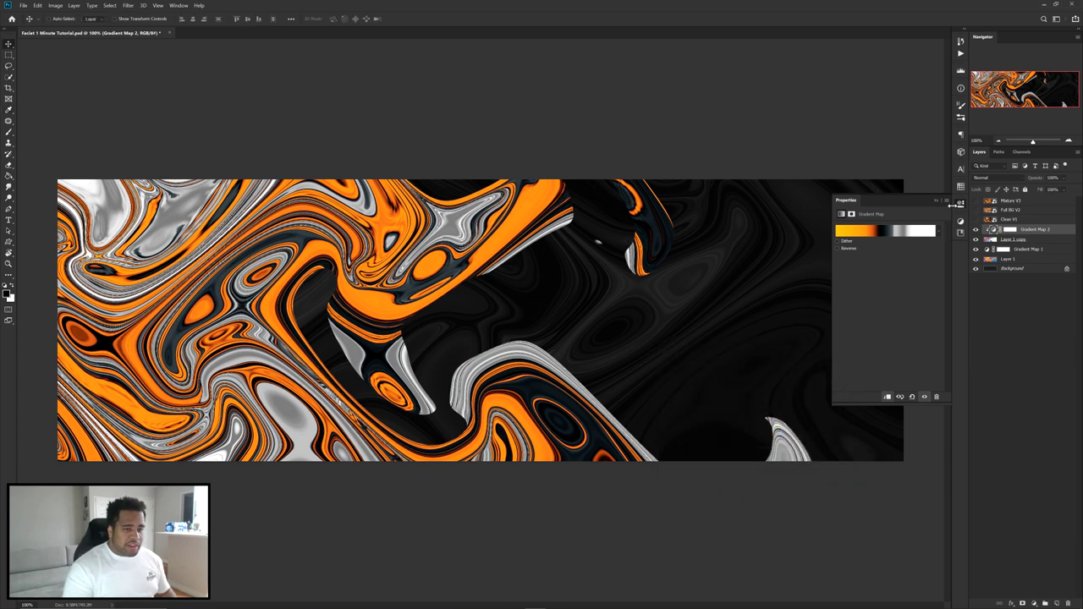
- Compare the liquid artwork with and without the orange gradient map by toggling its visibility
{"action": "key", "text": "v"}
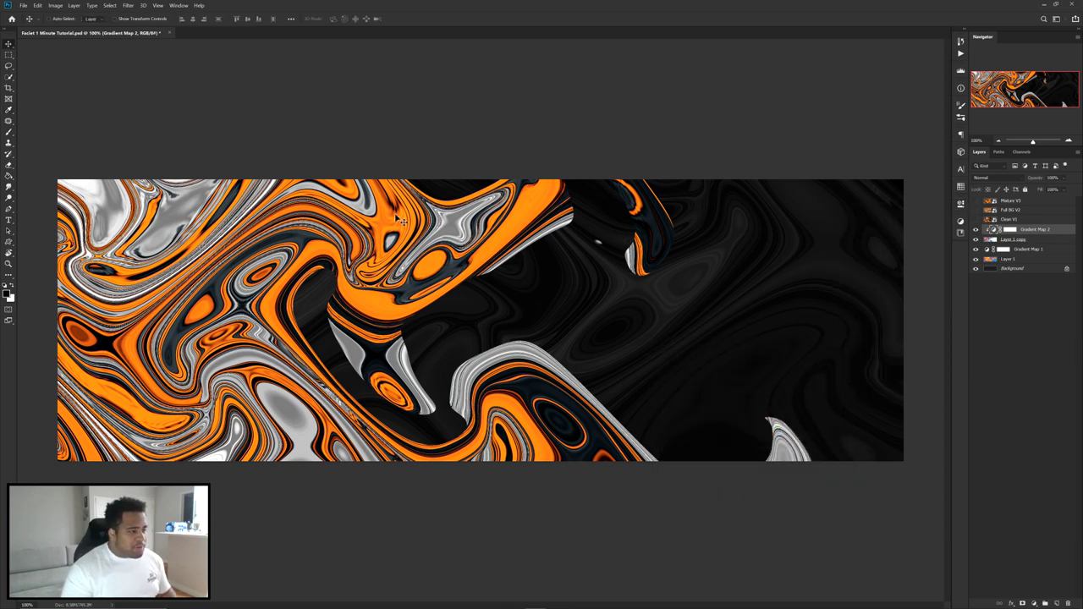
{"action": "left_click", "coordinate": [976, 229]}
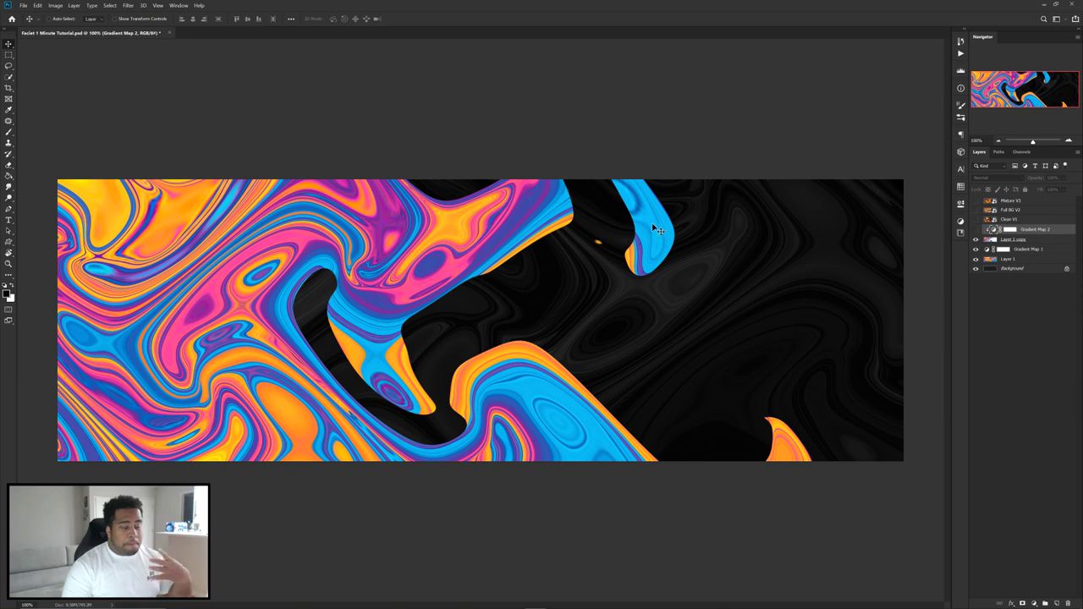
{"action": "left_click", "coordinate": [976, 231]}
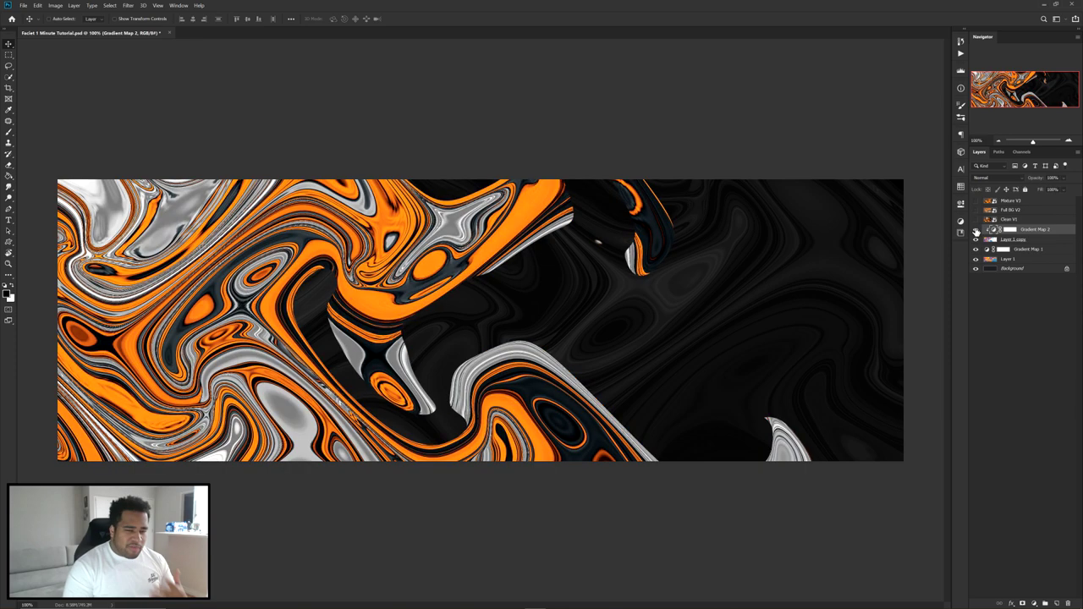
- Reposition the orange liquid artwork on Layer 1 copy so its pattern covers the banner's left half and reaches the upper-right corner
{"action": "left_click", "coordinate": [1005, 239]}
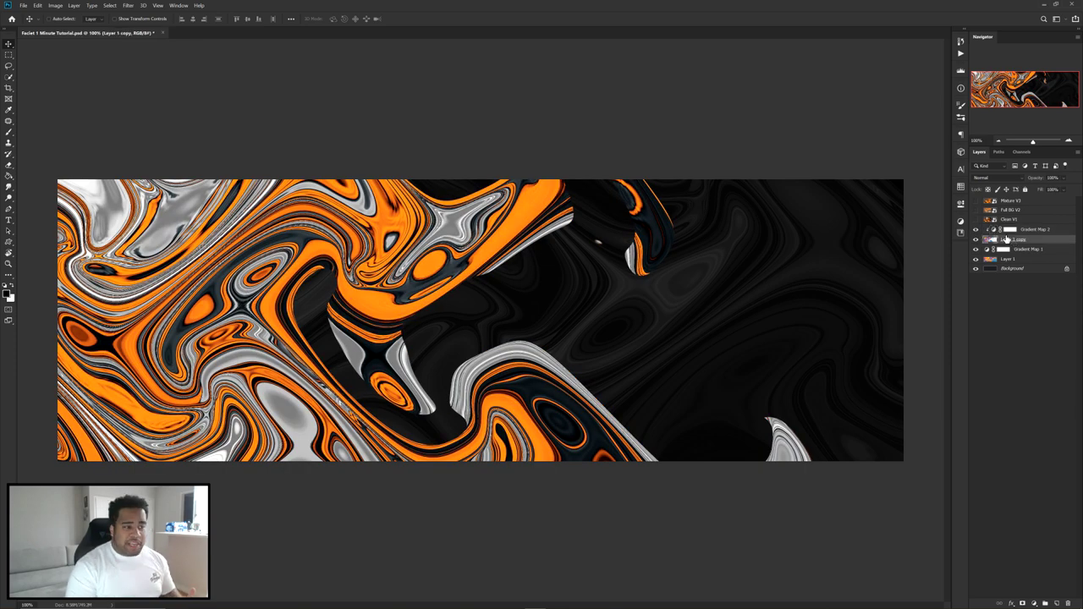
{"action": "left_click_drag", "start_coordinate": [428, 284], "coordinate": [281, 295]}
{"action": "left_click_drag", "start_coordinate": [373, 251], "coordinate": [658, 347]}
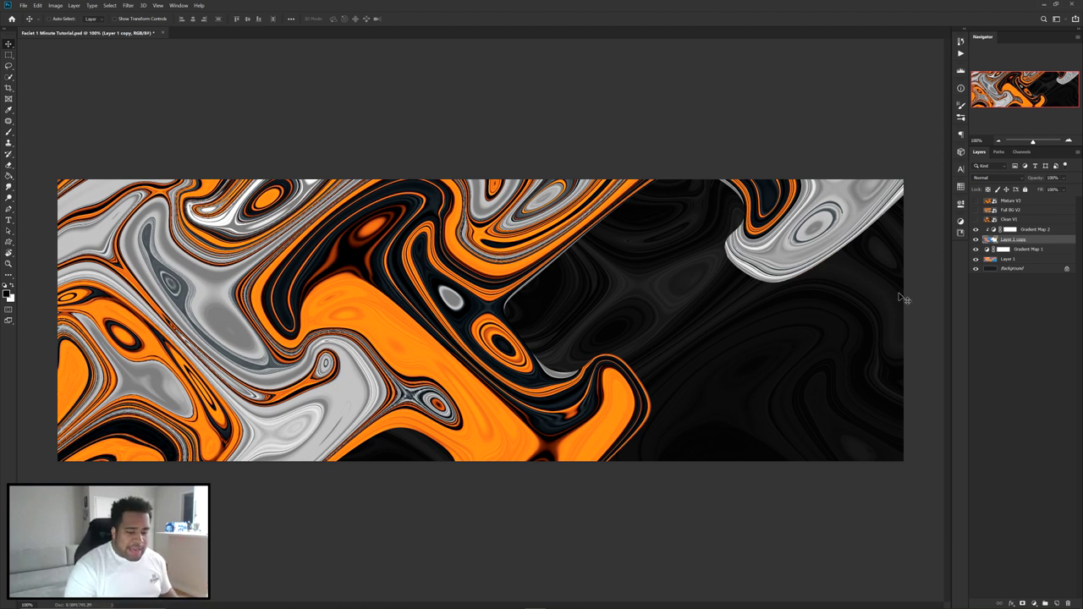
- Add a layer mask to Layer 1 copy and paint out the stray liquid shape in the banner's upper-right corner with a large brush
{"action": "left_click", "coordinate": [1022, 604]}
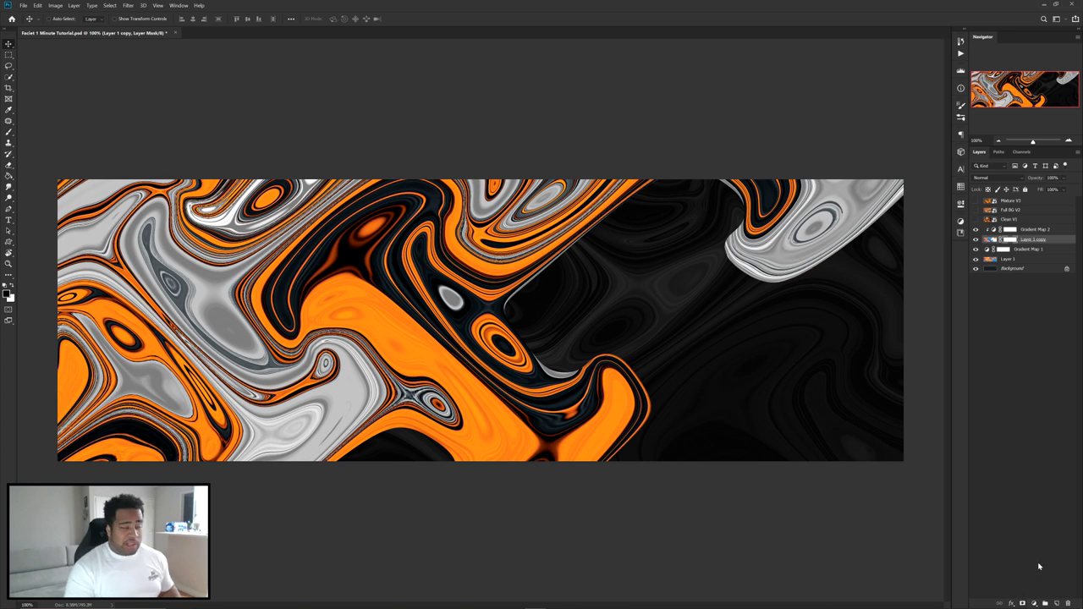
{"action": "key", "text": "b"}
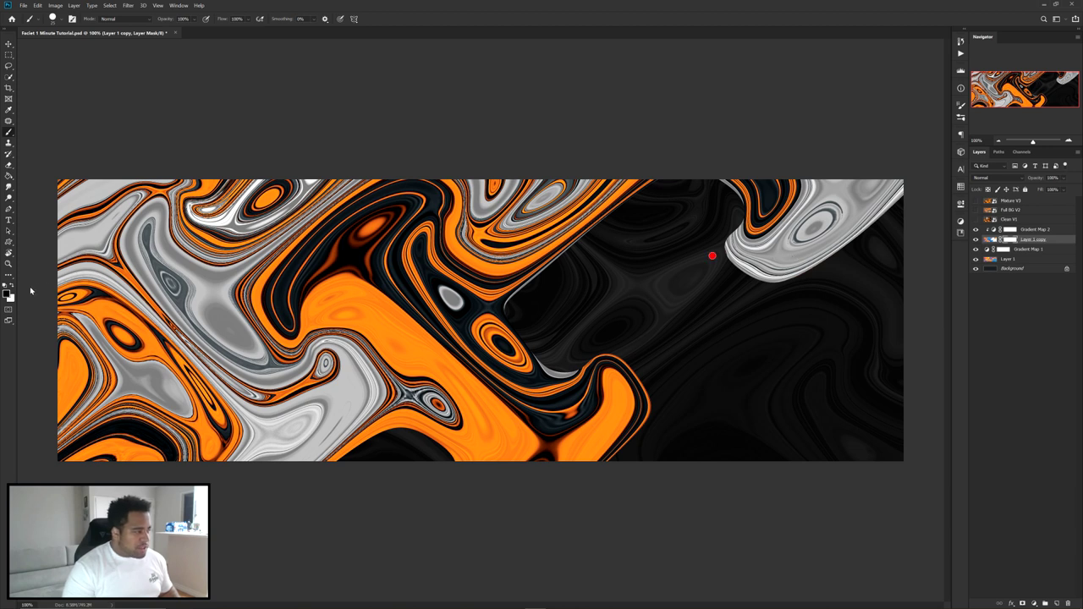
{"action": "right_click", "coordinate": [772, 265], "text": "alt"}
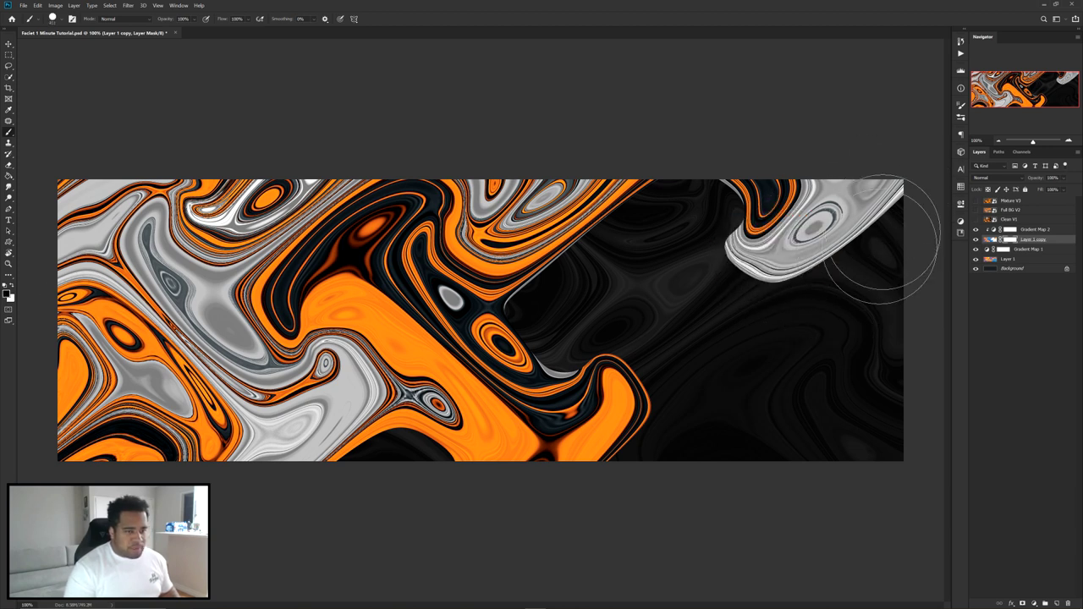
{"action": "left_click", "coordinate": [885, 203]}
{"action": "left_click_drag", "start_coordinate": [711, 241], "coordinate": [768, 283]}
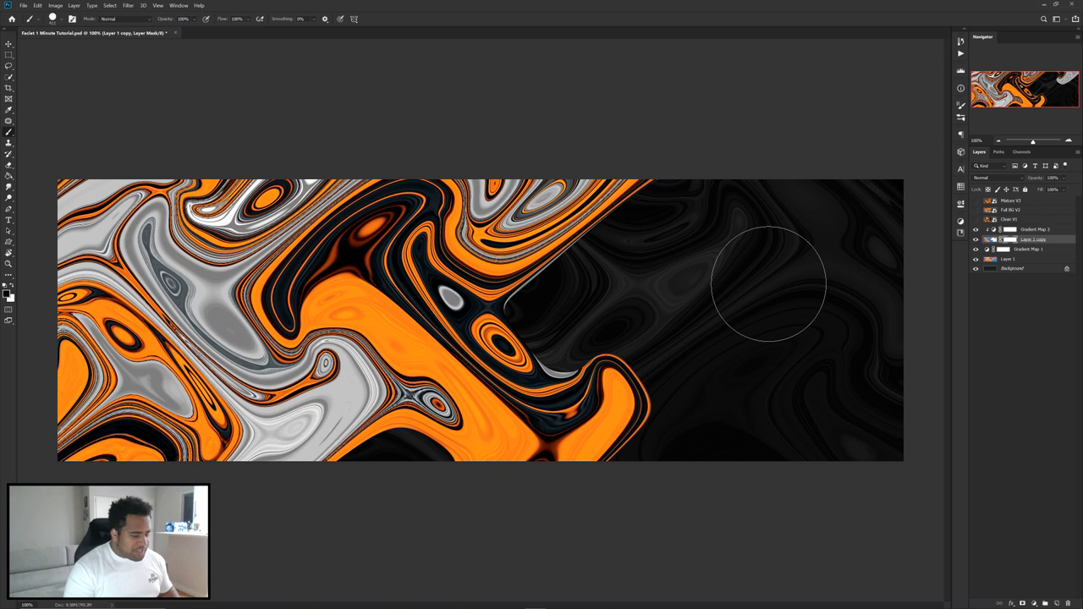
{"action": "key", "text": "v"}
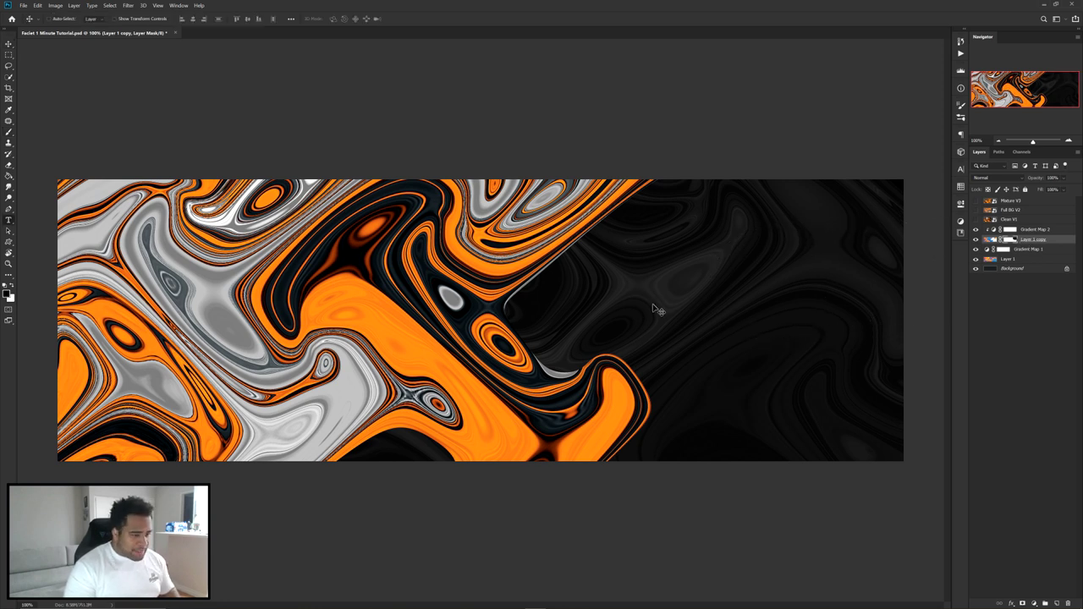
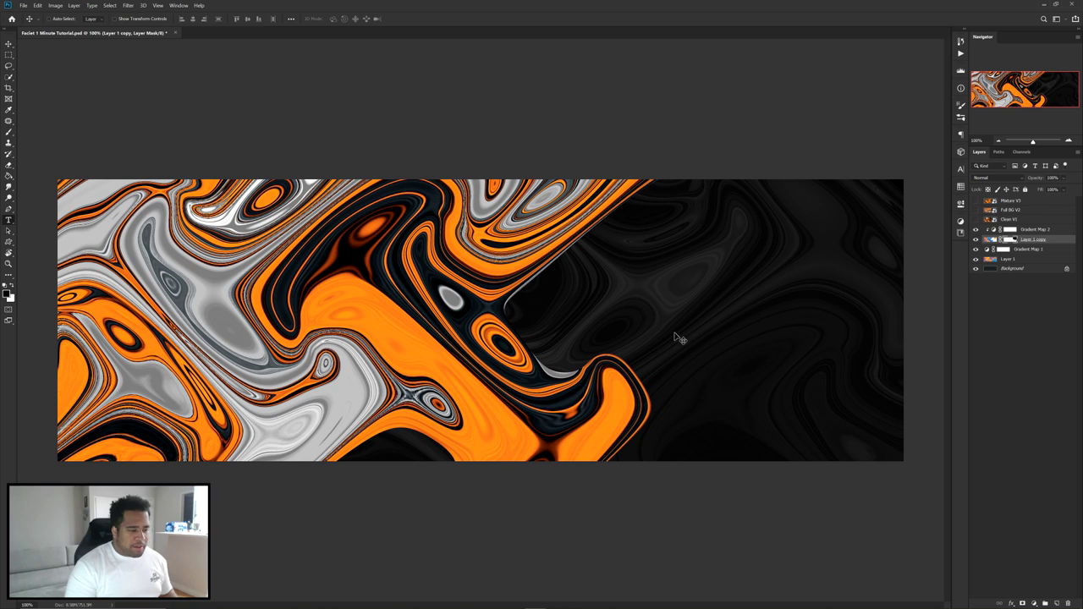
- Add the white italic title "MINUTE" over the banner's dark right side and enlarge it
{"action": "key", "text": "t"}
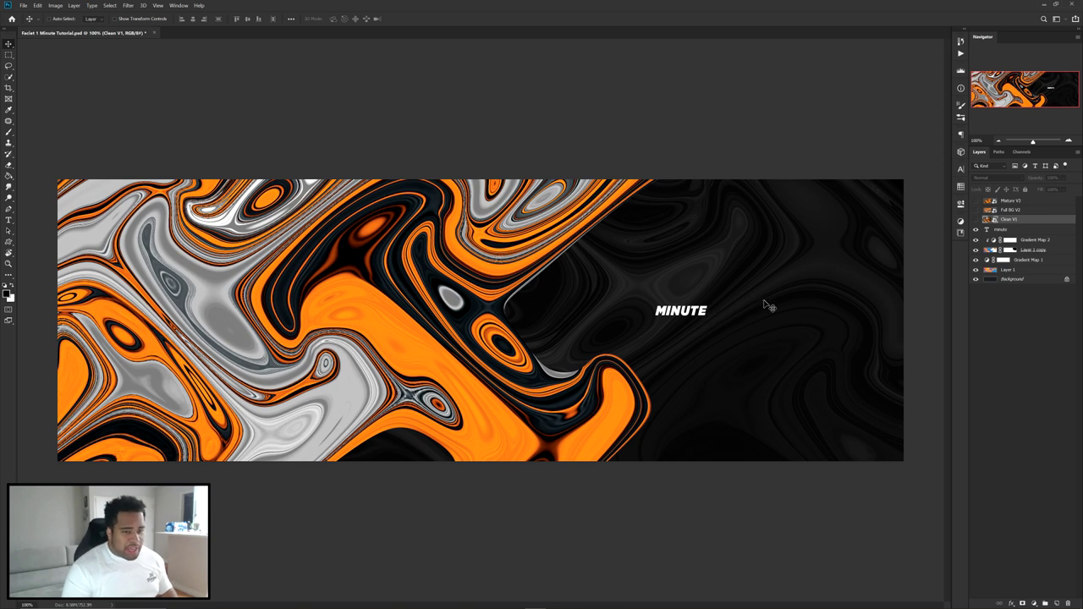
{"action": "left_click", "coordinate": [1020, 230]}
{"action": "key", "text": "ctrl+t"}
{"action": "left_click_drag", "start_coordinate": [709, 311], "coordinate": [783, 326]}
{"action": "key", "text": "Return"}
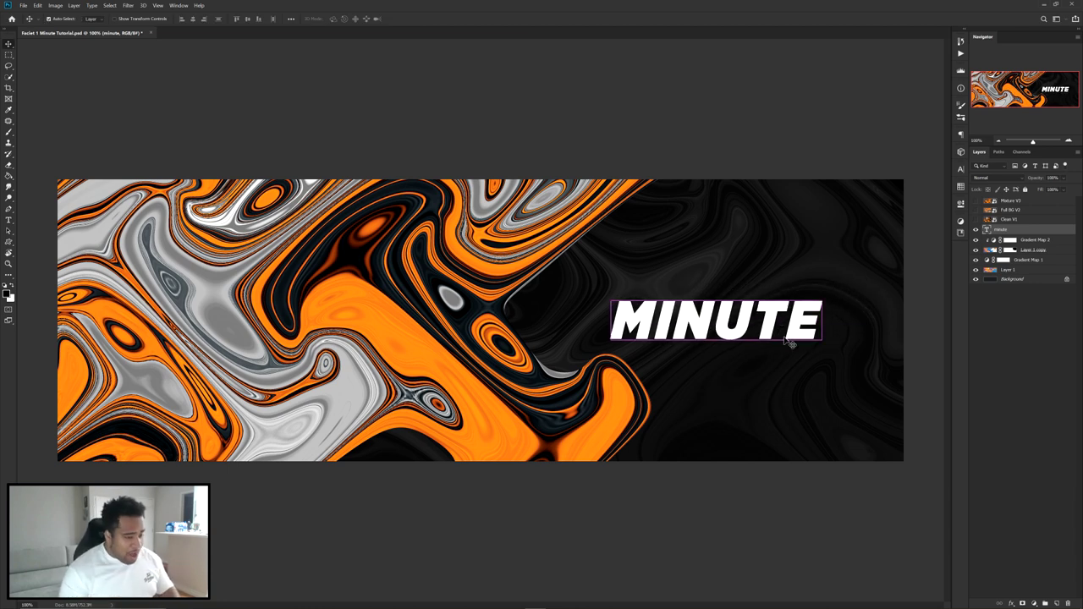
- Squash the MINUTE title vertically so its letters look wide and flat, and adjust its position on the dark area
{"action": "key", "text": "ctrl+t"}
{"action": "left_click_drag", "start_coordinate": [721, 295], "coordinate": [717, 321]}
{"action": "key", "text": "Return"}
{"action": "left_click_drag", "start_coordinate": [788, 340], "coordinate": [789, 331]}
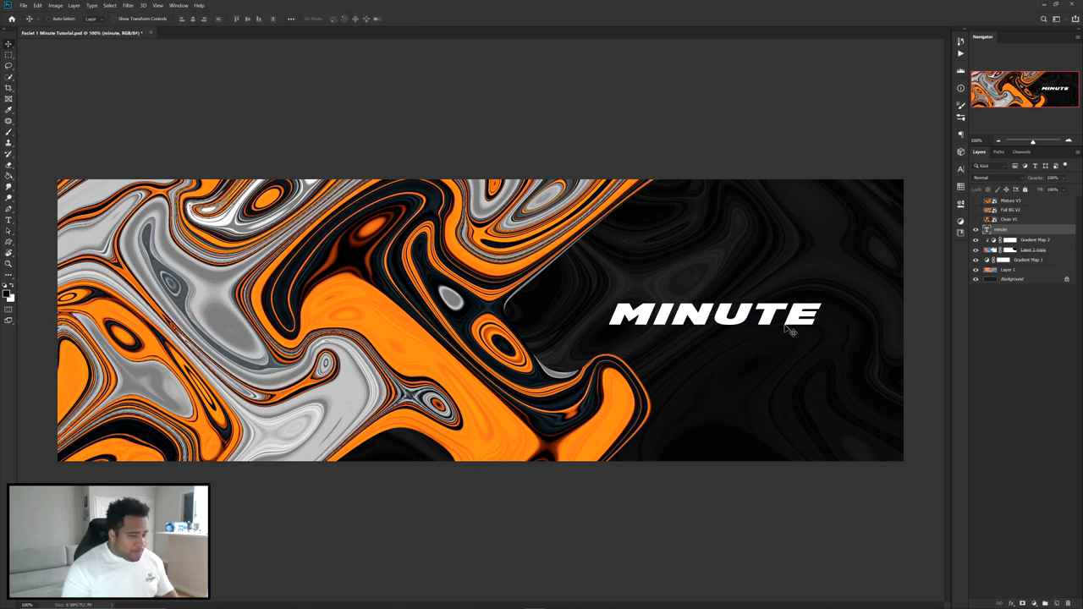
- Check the font family and style used for the MINUTE title in the character settings
{"action": "left_click", "coordinate": [960, 169]}
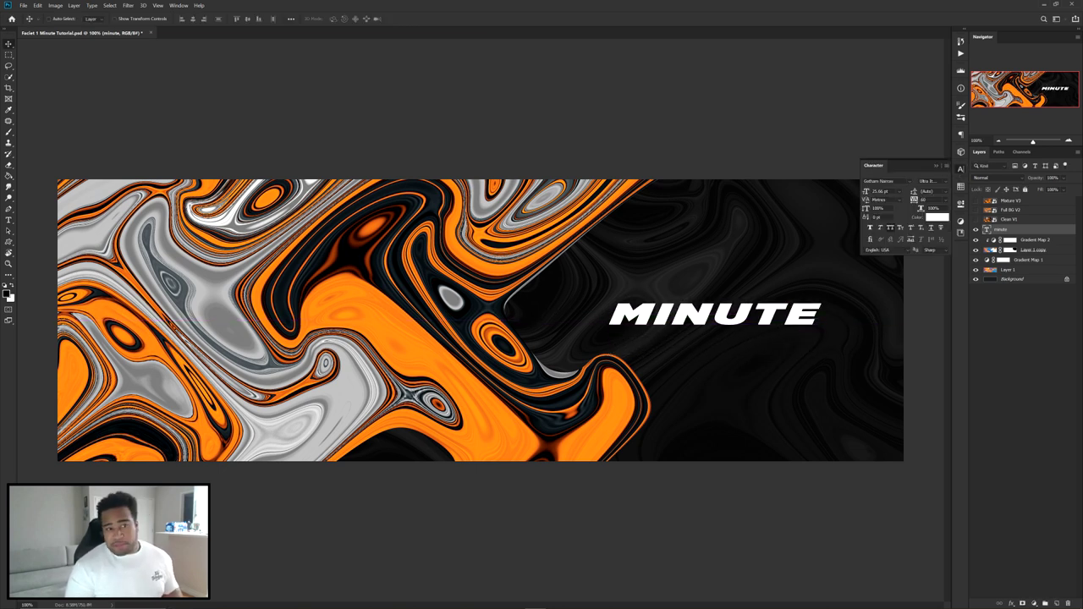
{"action": "left_click", "coordinate": [945, 182]}
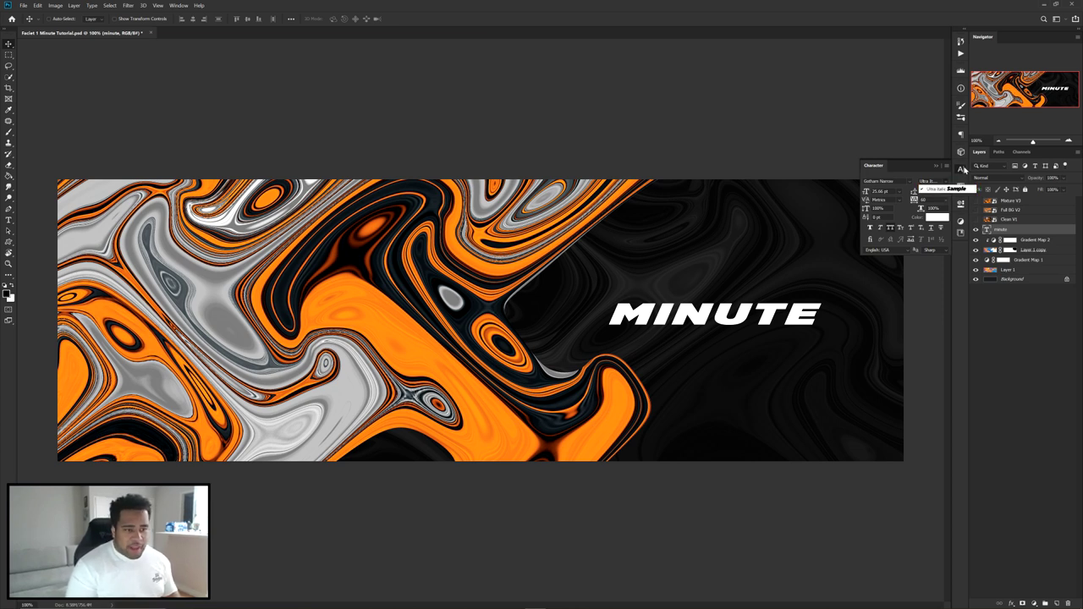
{"action": "left_click", "coordinate": [965, 171]}
{"action": "left_click", "coordinate": [961, 170]}
- Recolor the letters "UTE" in the MINUTE title to orange f38111
{"action": "key", "text": "t"}
{"action": "left_click_drag", "start_coordinate": [714, 315], "coordinate": [820, 315]}
{"action": "left_click", "coordinate": [338, 19]}
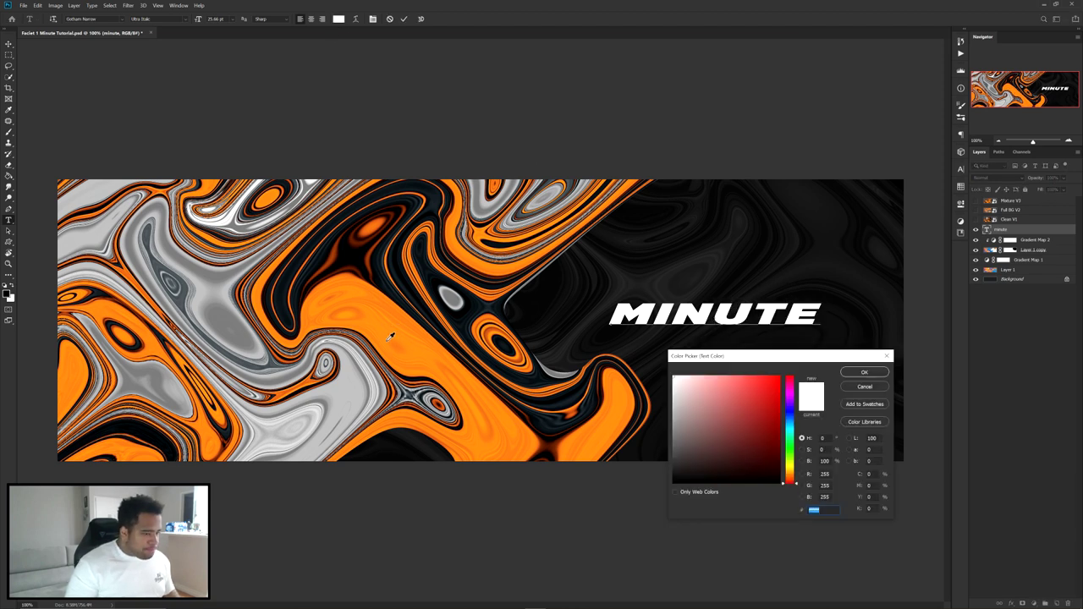
{"action": "type", "text": "f38111"}
{"action": "left_click", "coordinate": [862, 373]}
{"action": "left_click", "coordinate": [8, 43]}
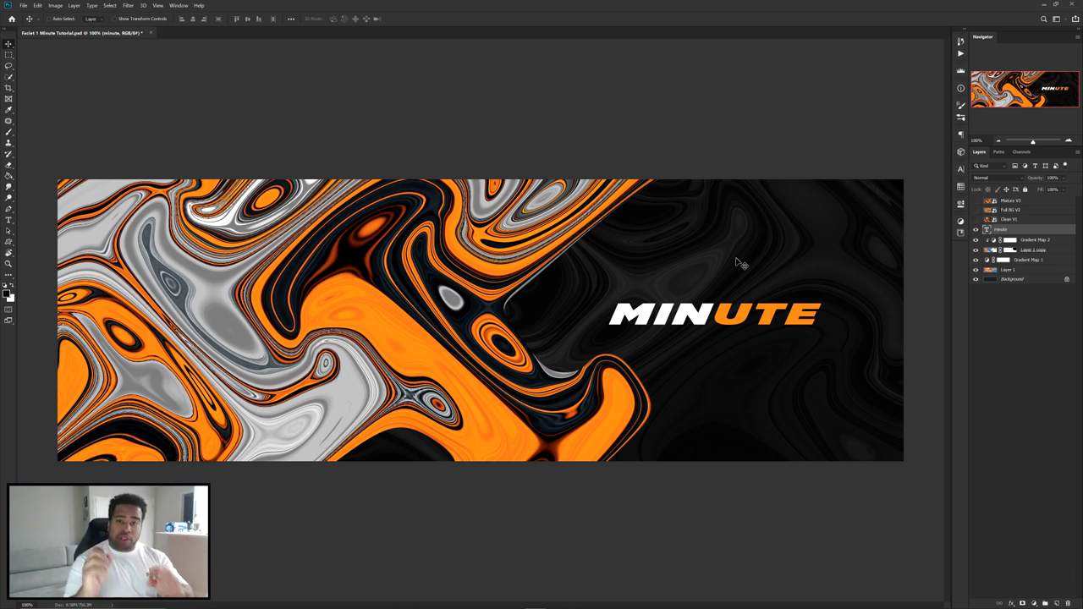
- Try changing the dark orange stop of the clipped Gradient Map 2 to bright green
{"action": "left_click", "coordinate": [1034, 250]}
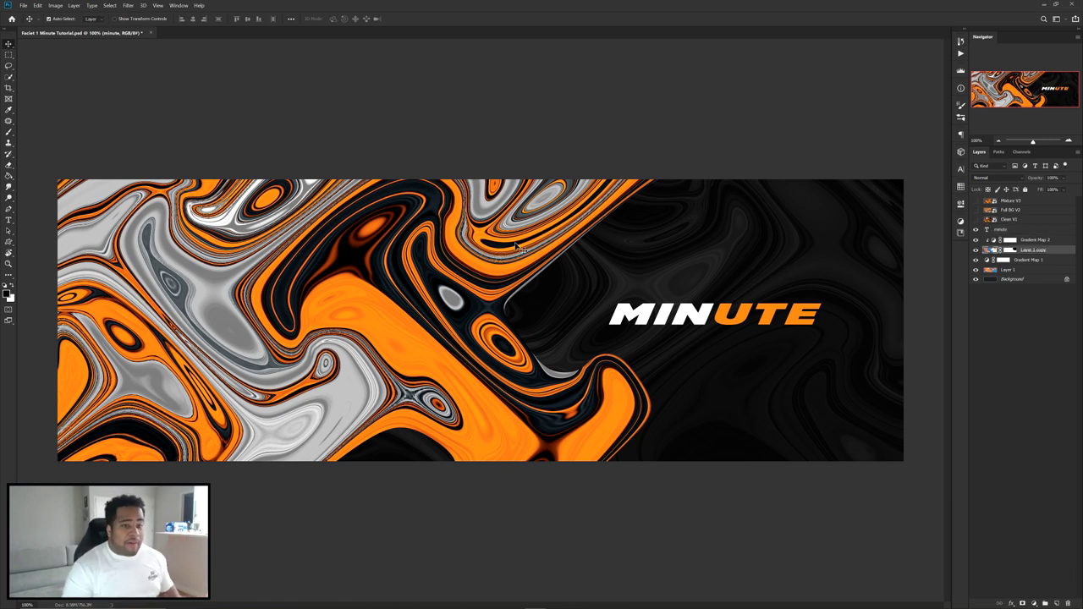
{"action": "double_click", "coordinate": [993, 241]}
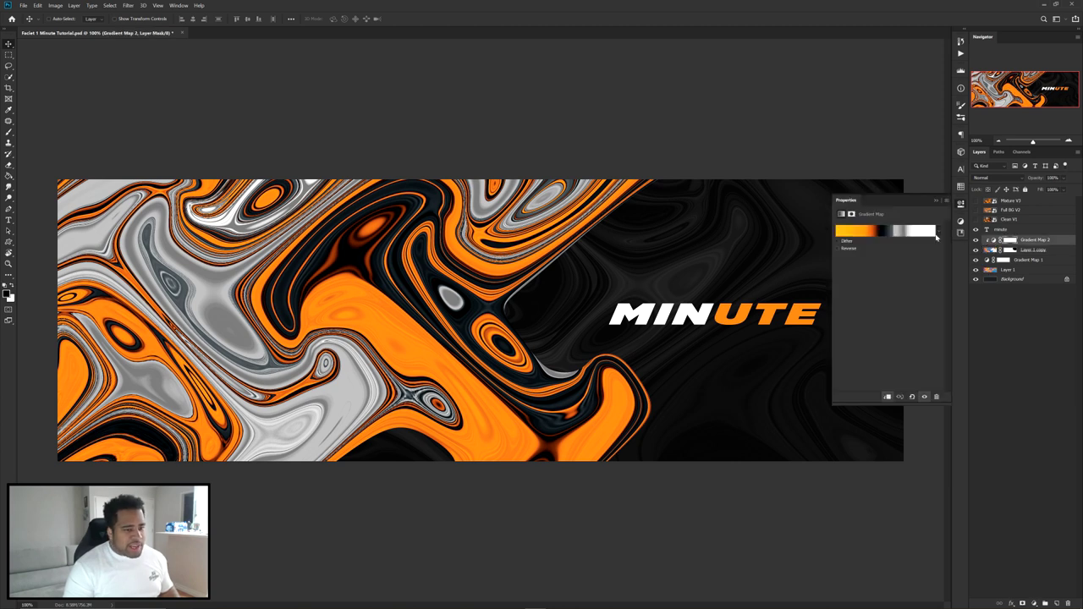
{"action": "left_click", "coordinate": [885, 230]}
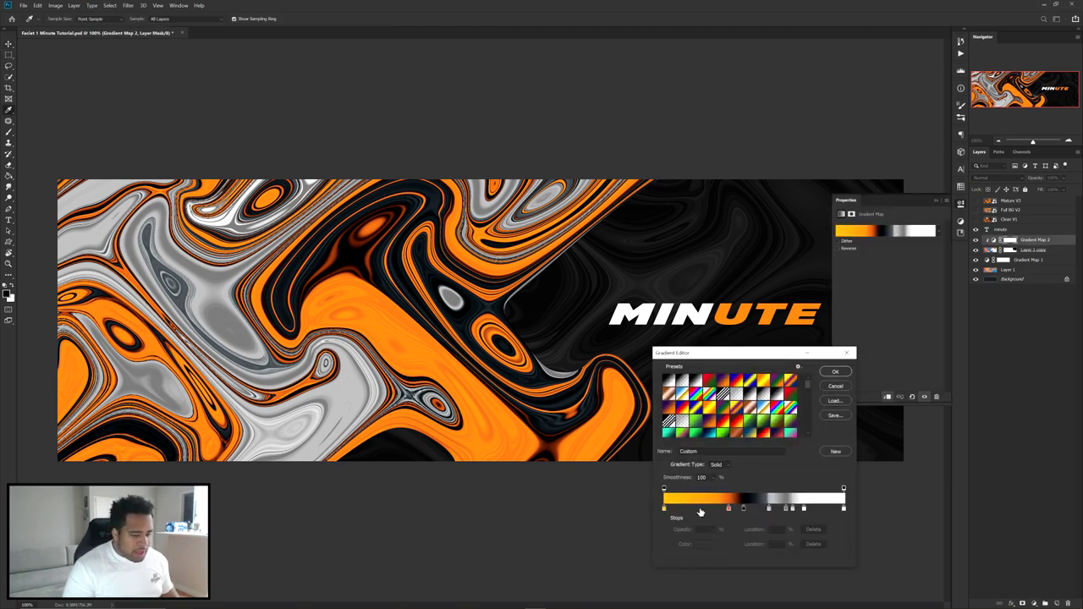
{"action": "double_click", "coordinate": [728, 509]}
{"action": "left_click_drag", "start_coordinate": [791, 477], "coordinate": [791, 440]}
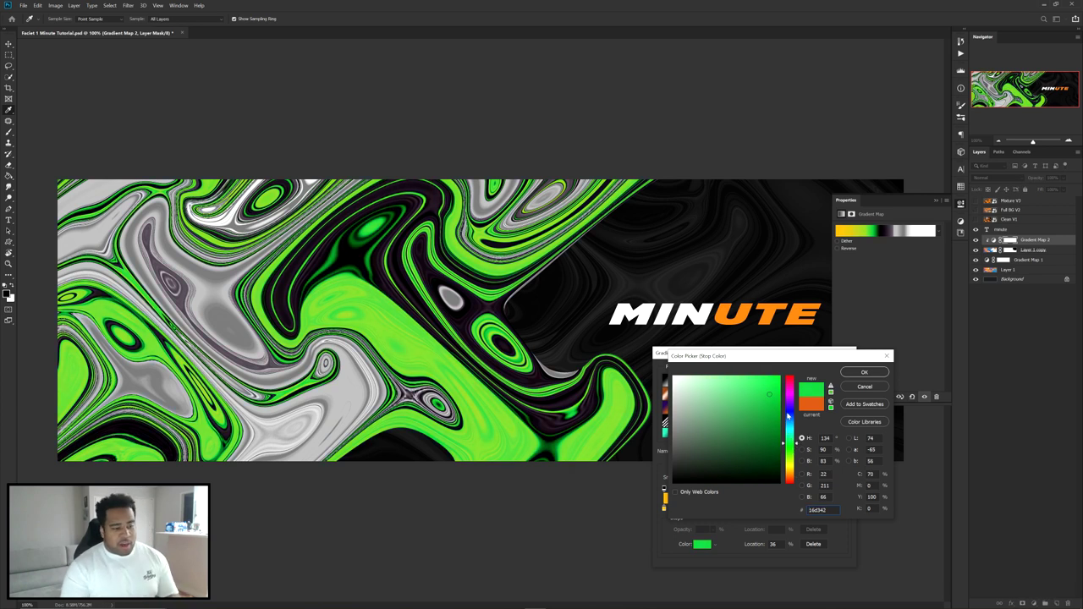
{"action": "left_click", "coordinate": [863, 373]}
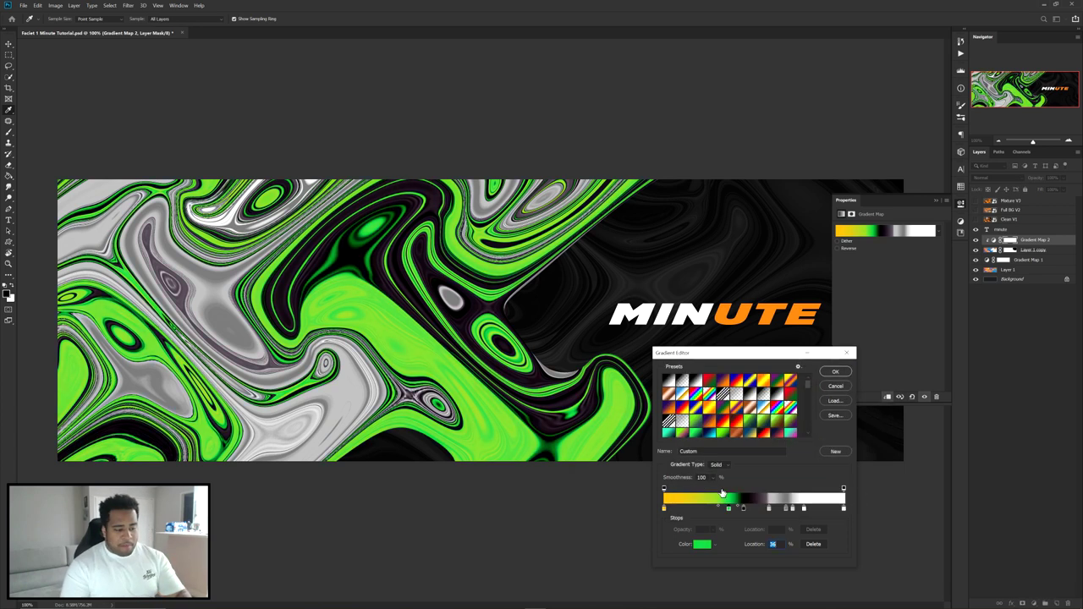
- Try a blue hue for the gradient's yellow starting stop, and discard all the color changes to the gradient map
{"action": "double_click", "coordinate": [664, 508]}
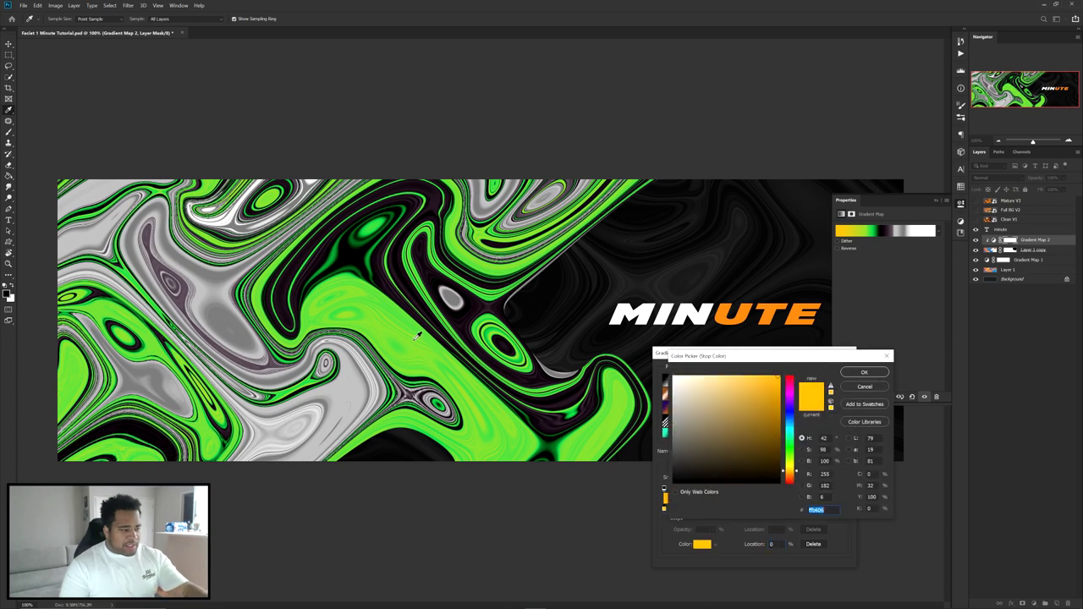
{"action": "left_click", "coordinate": [789, 392]}
{"action": "left_click_drag", "start_coordinate": [789, 392], "coordinate": [799, 429]}
{"action": "left_click", "coordinate": [859, 389]}
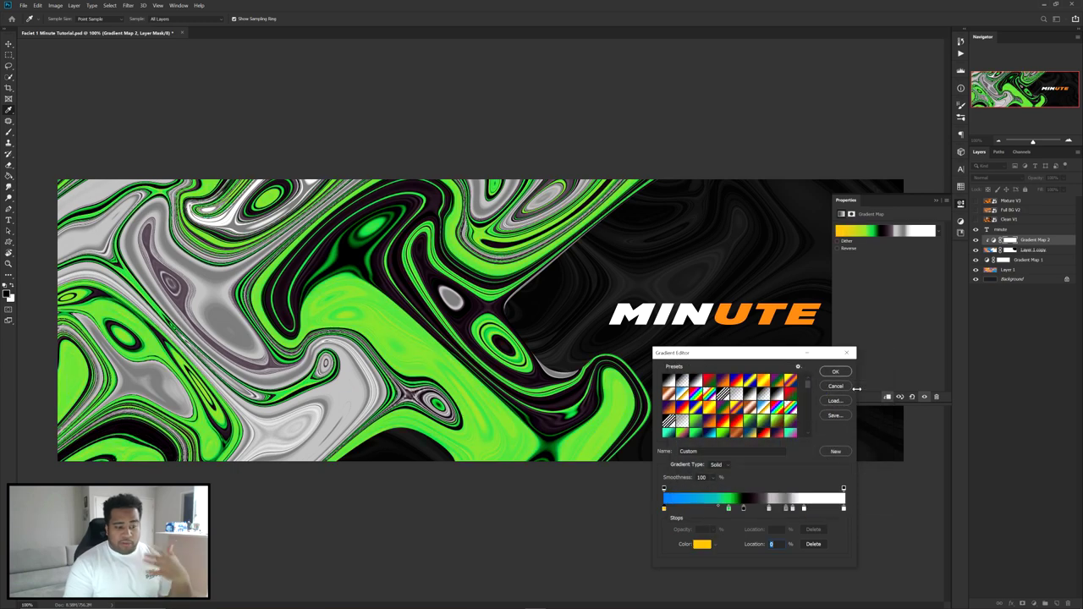
{"action": "left_click", "coordinate": [838, 387]}
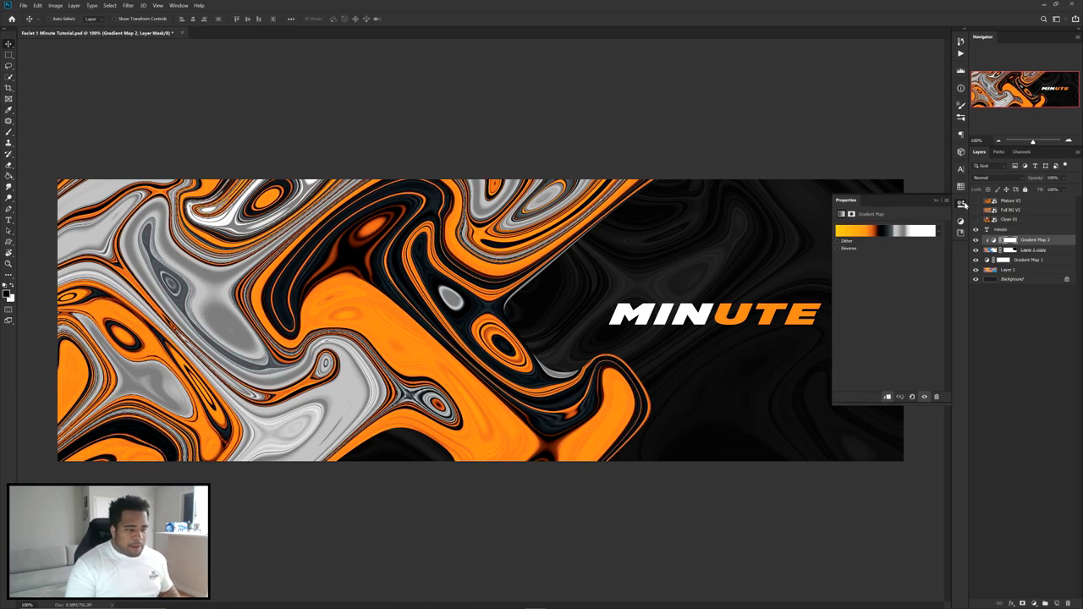
{"action": "left_click", "coordinate": [962, 204]}
- Duplicate the MINUTE title directly below itself and change the copy's text to "banner tutorial" in white
{"action": "left_click", "coordinate": [686, 325], "text": "ctrl"}
{"action": "left_click_drag", "start_coordinate": [730, 322], "coordinate": [738, 349]}
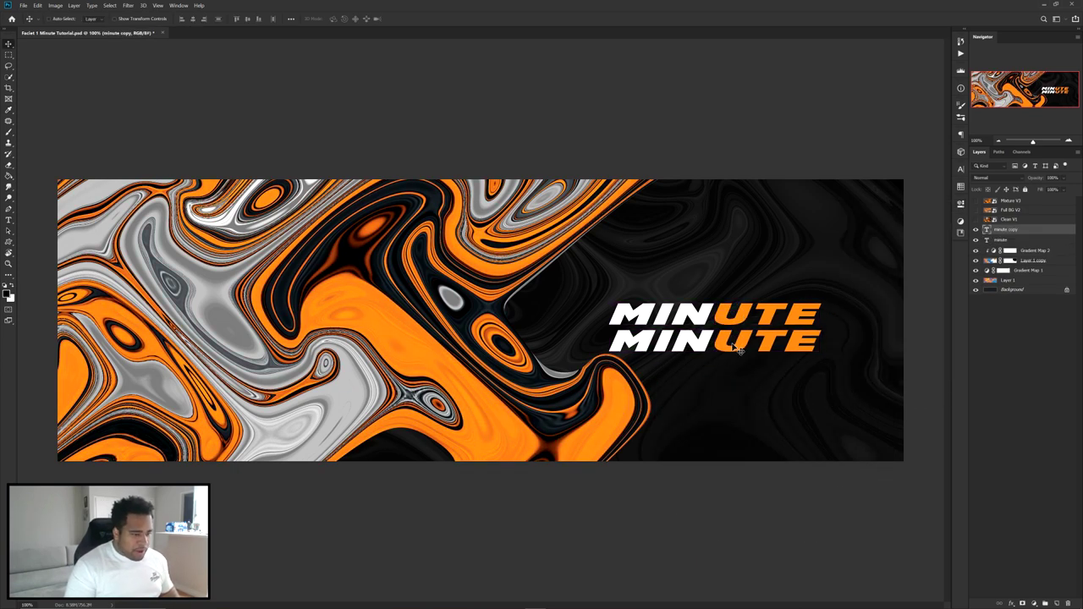
{"action": "double_click", "coordinate": [733, 342]}
{"action": "type", "text": "banner tut"}
{"action": "key", "text": "ctrl+a"}
{"action": "left_click", "coordinate": [404, 20]}
- Scale the BANNER TUTORIAL line down to a small subtitle and place it beneath the right part of the MINUTE title
{"action": "key", "text": "ctrl+t"}
{"action": "left_click_drag", "start_coordinate": [609, 343], "coordinate": [785, 341]}
{"action": "key", "text": "Return"}
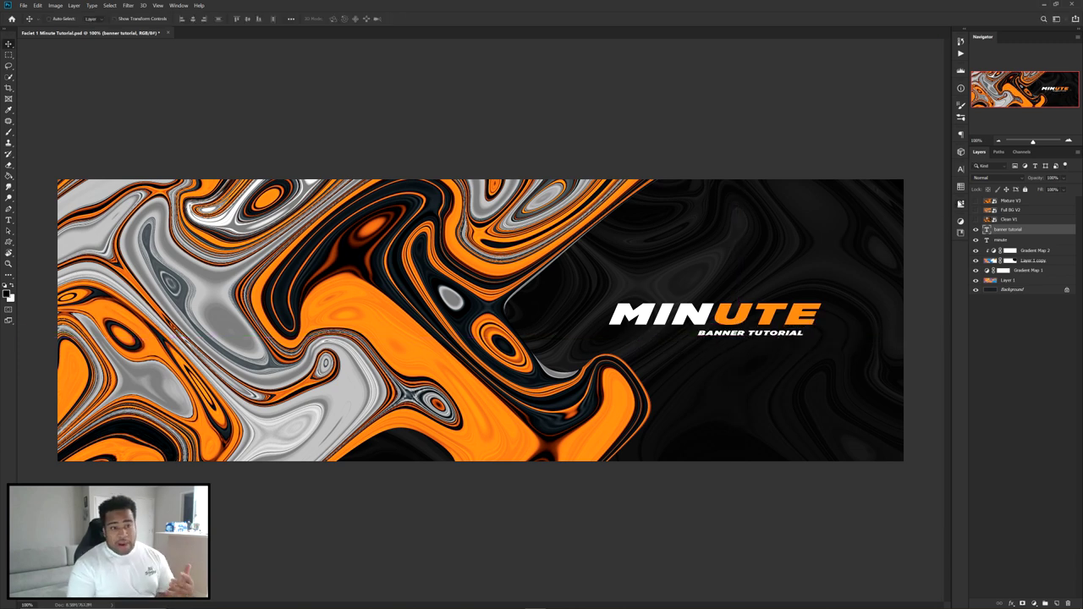
- Recolor the BANNER TUTORIAL subtitle to a muted bluish gray based on the artwork and nudge it closer to the title
{"action": "left_click", "coordinate": [962, 167]}
{"action": "left_click", "coordinate": [937, 218]}
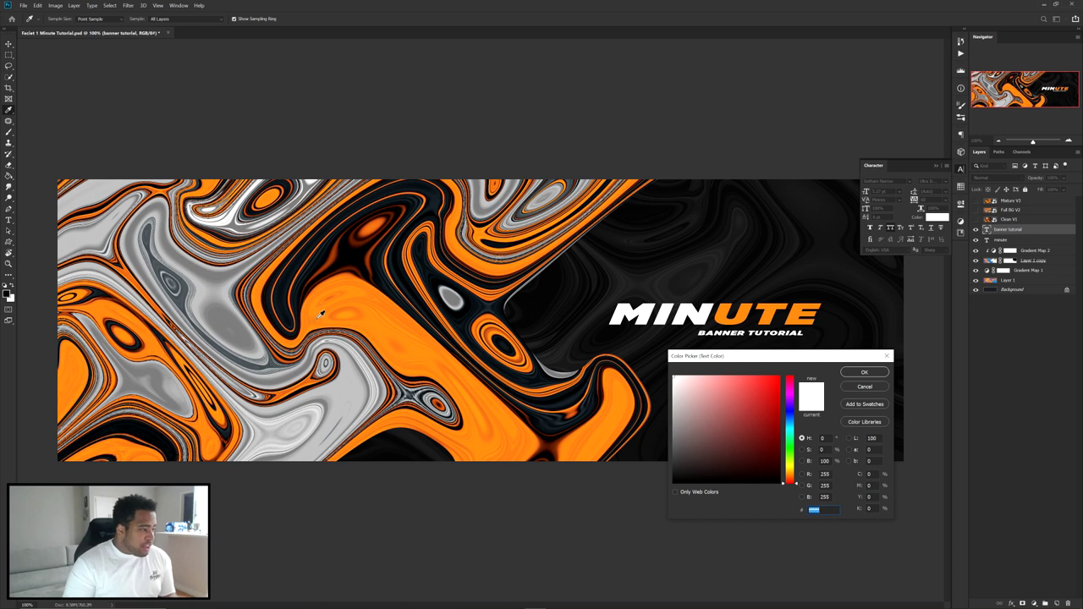
{"action": "left_click", "coordinate": [263, 359]}
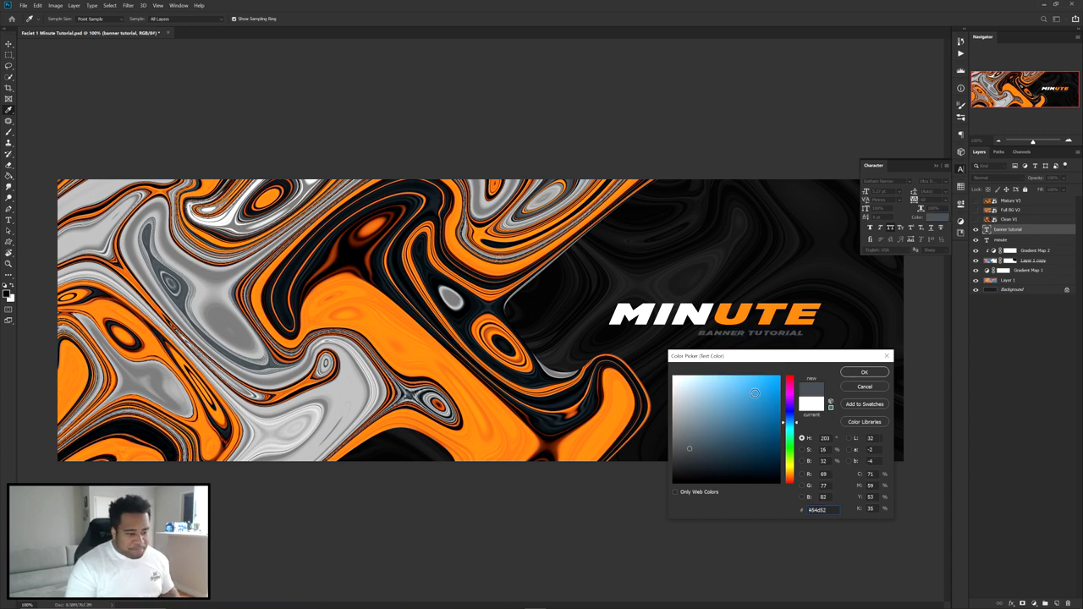
{"action": "left_click", "coordinate": [720, 402]}
{"action": "key", "text": "Return"}
{"action": "left_click_drag", "start_coordinate": [778, 334], "coordinate": [781, 338]}
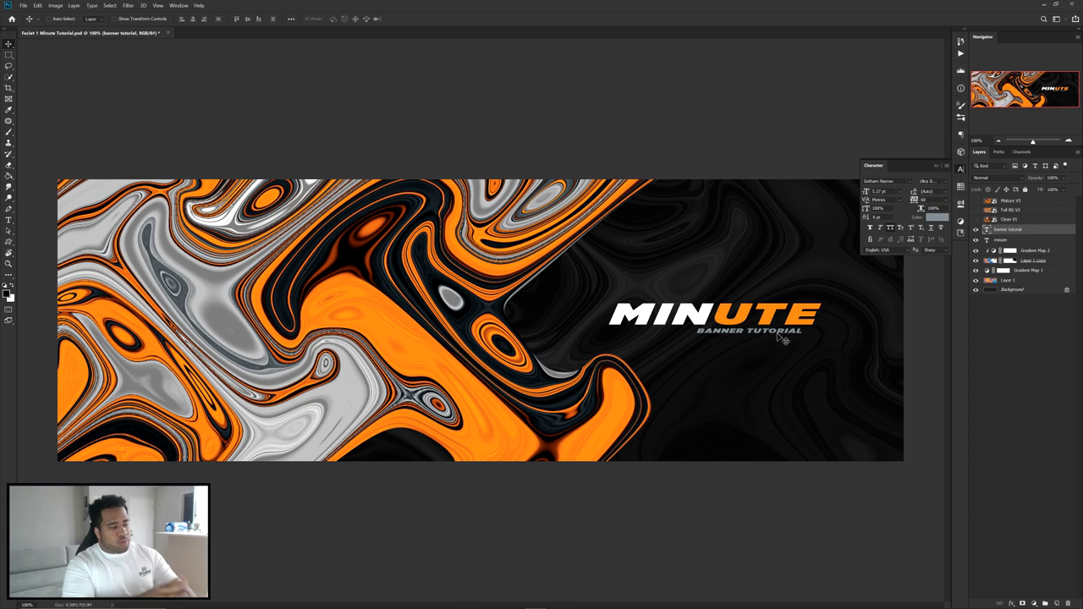
{"action": "left_click", "coordinate": [962, 171]}
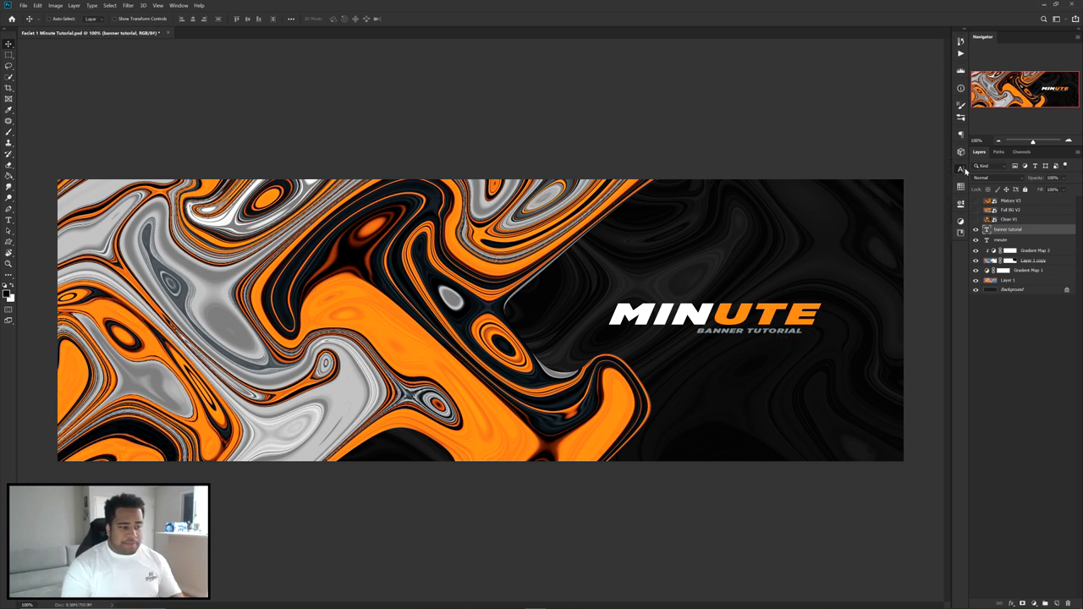